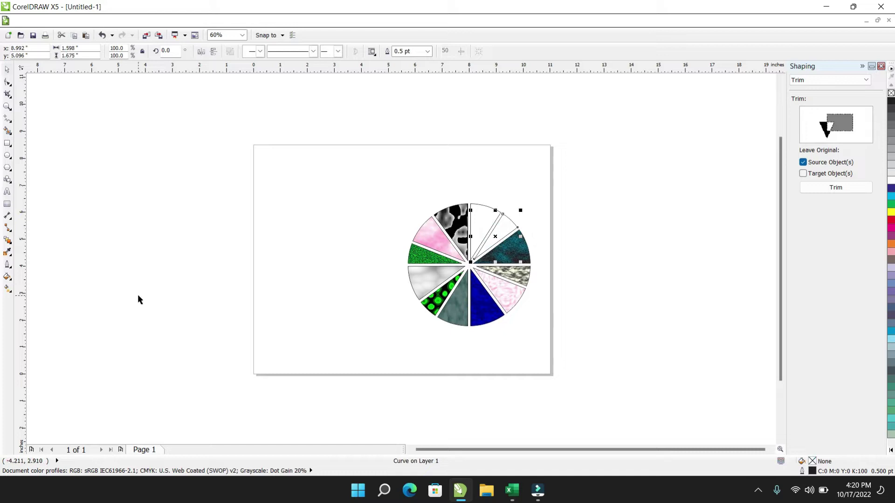
Step: Apply the Gingham texture fill from the Samples 6 library to the selected unfilled wheel slice
click(7, 277)
click(7, 288)
click(7, 276)
click(43, 313)
click(358, 207)
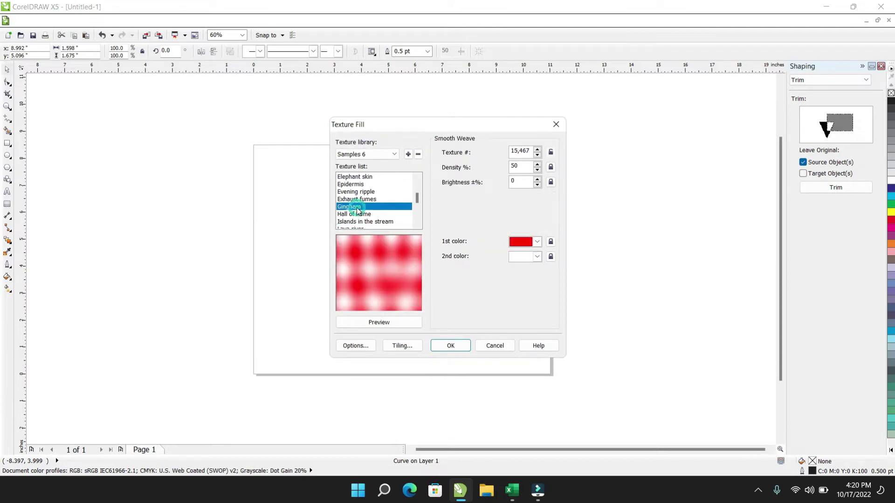
click(452, 343)
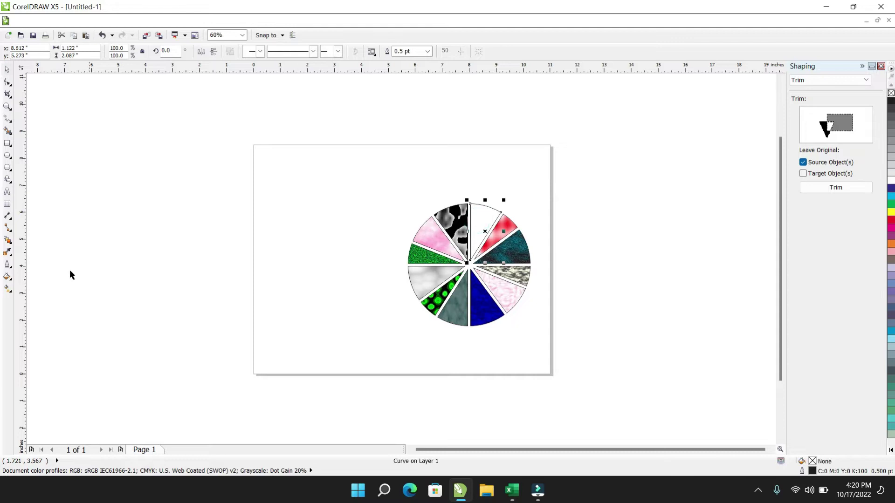
Step: Fill the last empty wheel slice with the Islands in the stream texture from Samples 6
click(7, 277)
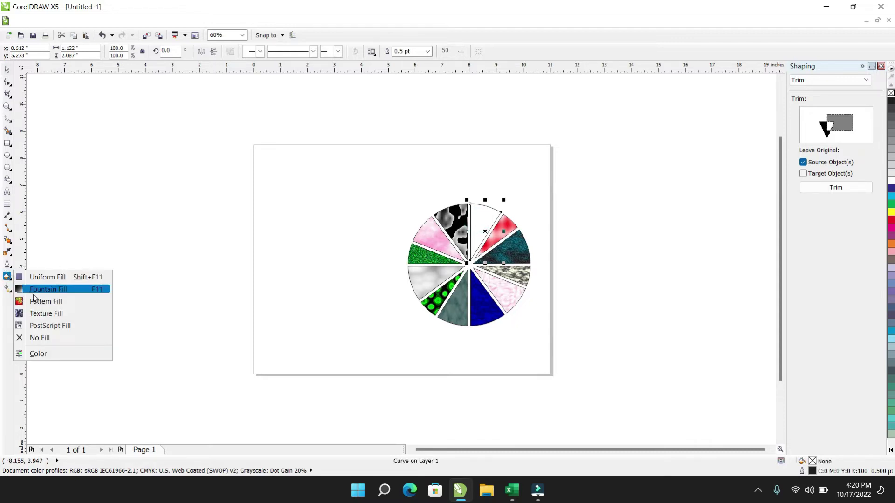
click(46, 313)
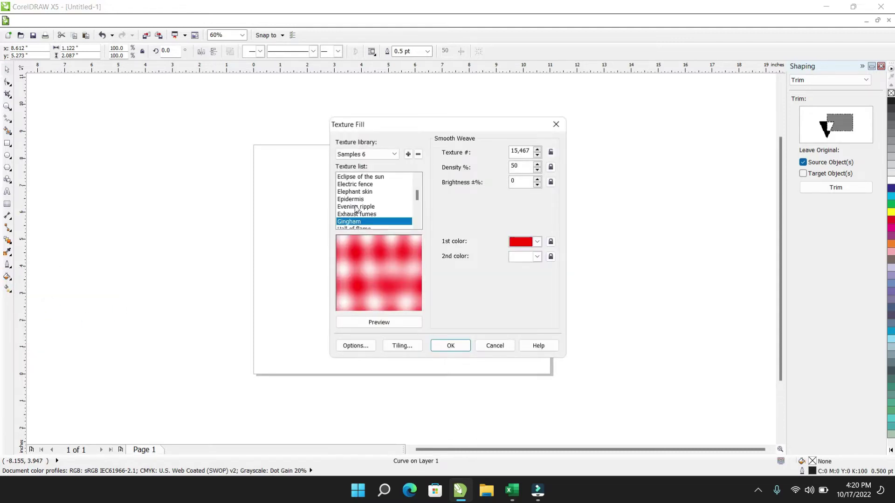
click(371, 208)
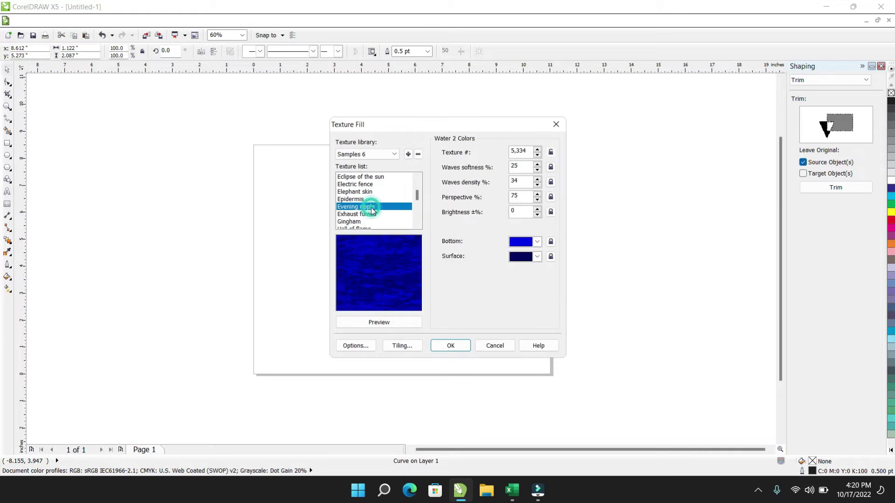
click(416, 224)
click(417, 224)
click(365, 221)
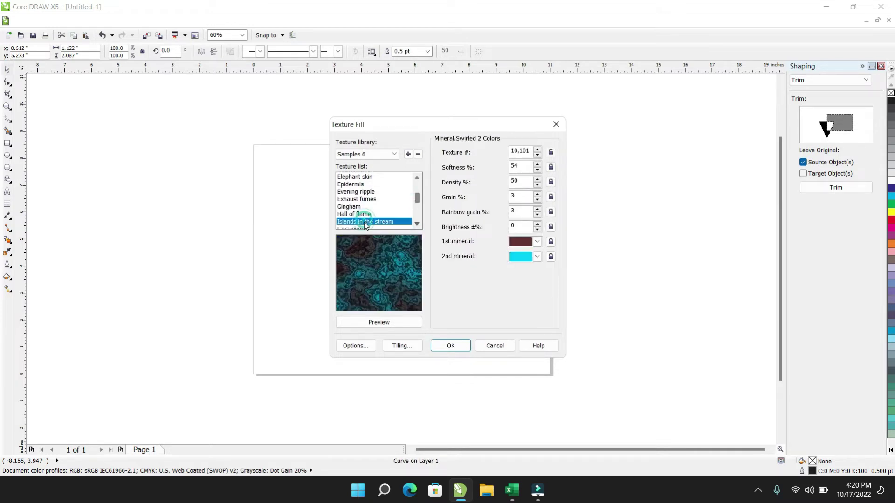
click(440, 343)
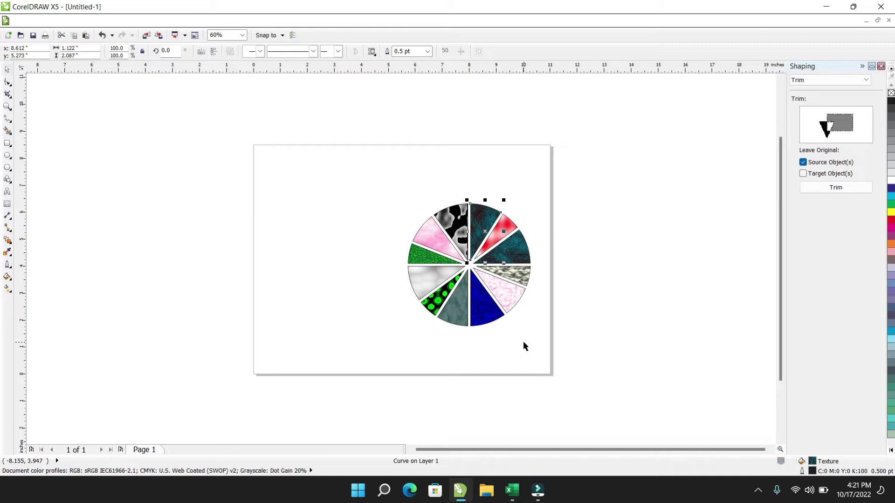
Step: Clear the page by deleting the last filled slice and all remaining slices of the wheel
key(F10)
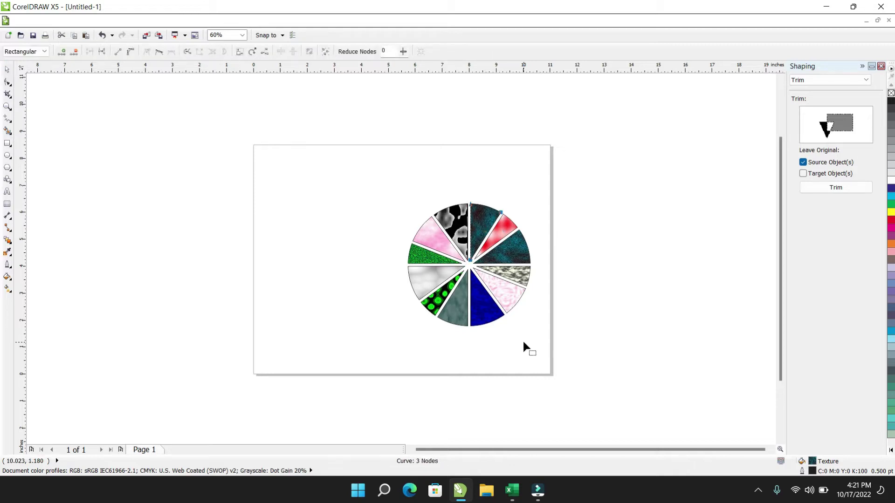
click(344, 297)
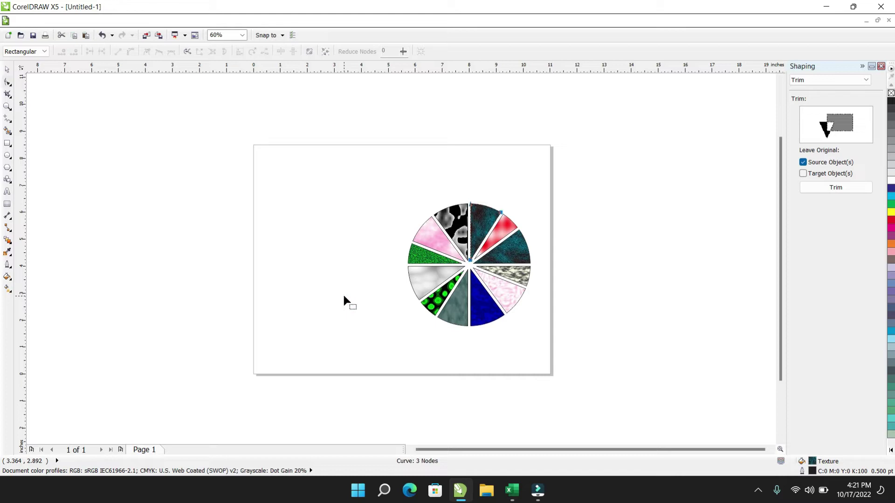
key(Delete)
click(347, 282)
click(6, 71)
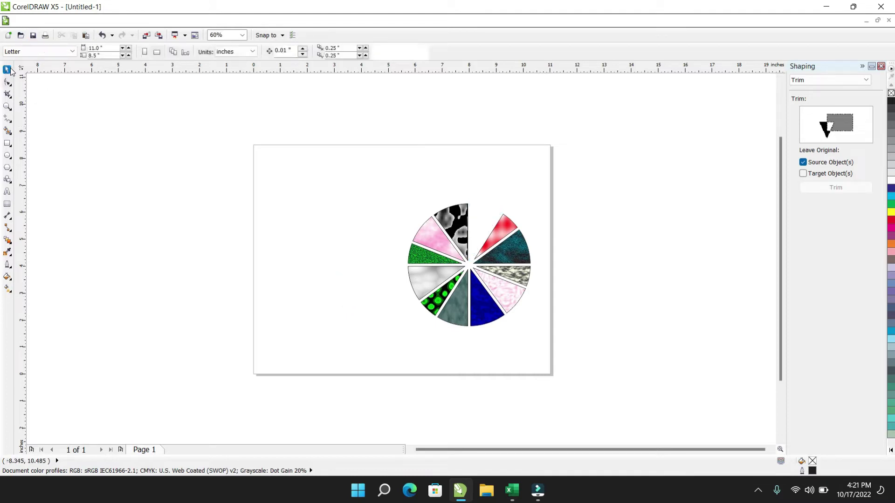
click(350, 230)
key(ctrl+a)
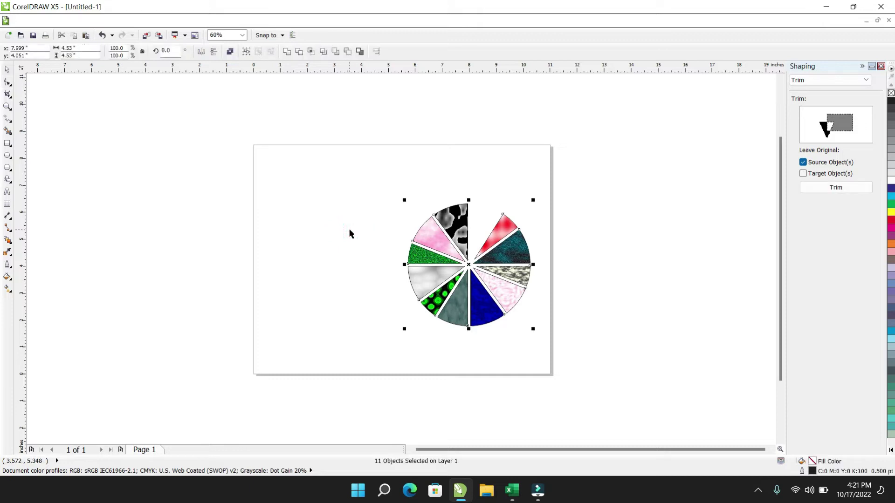
key(Delete)
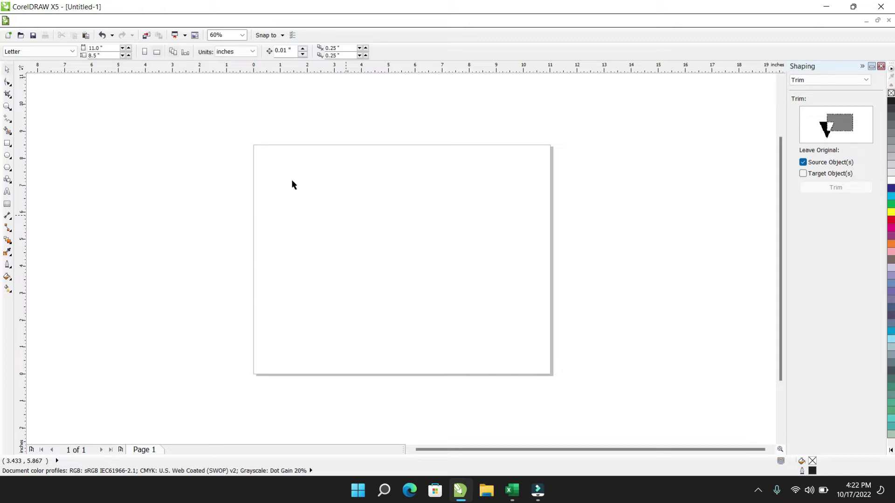
Step: Draw a thin vertical rectangle about 0.16 in wide and 4.19 in tall on the left half of the page
click(8, 144)
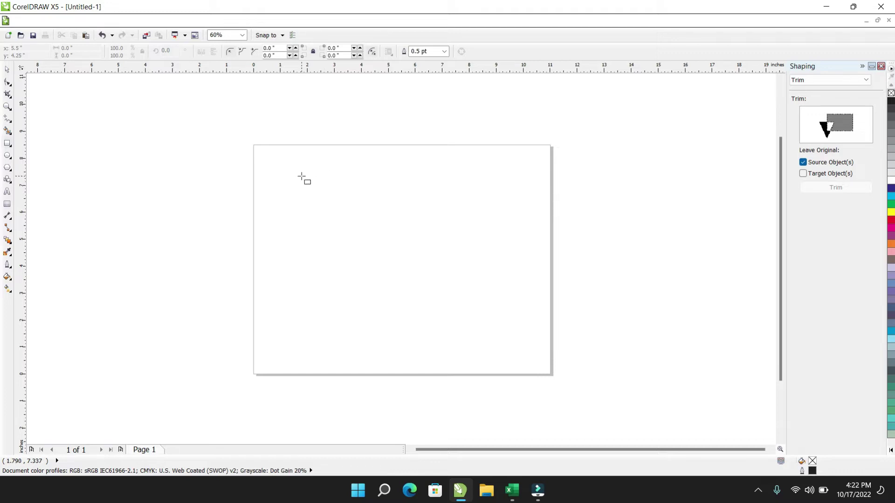
click(132, 20)
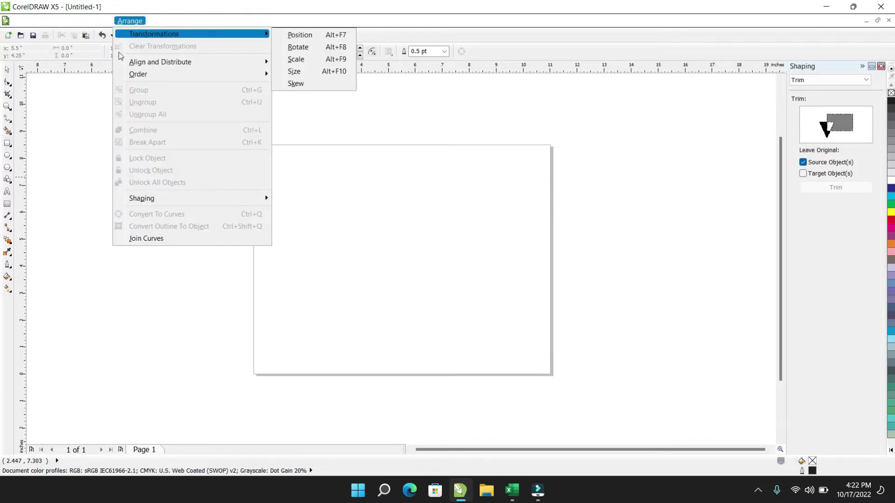
click(96, 244)
drag(338, 189, 345, 320)
key(Delete)
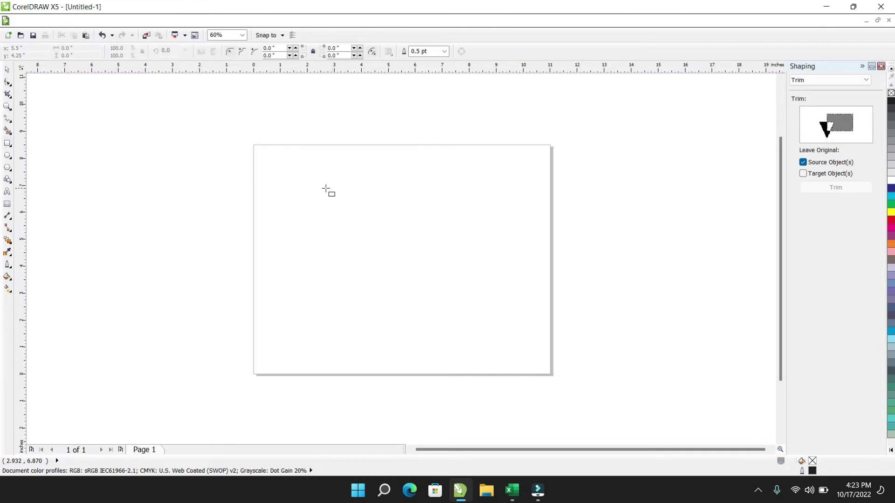
drag(335, 193, 340, 307)
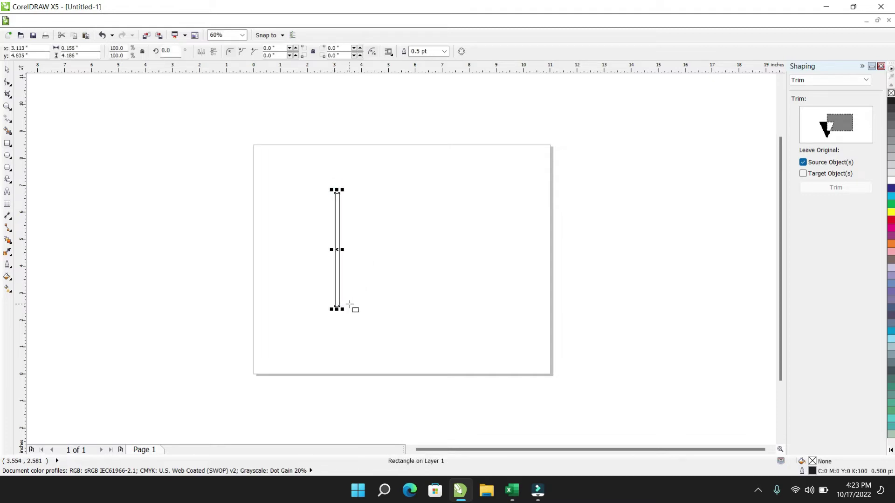
Step: Create two rotated copies of the vertical bar about its centre, at about 266.9° and 306.2°
click(337, 251)
drag(340, 189, 344, 252)
click(336, 214)
click(335, 250)
click(335, 224)
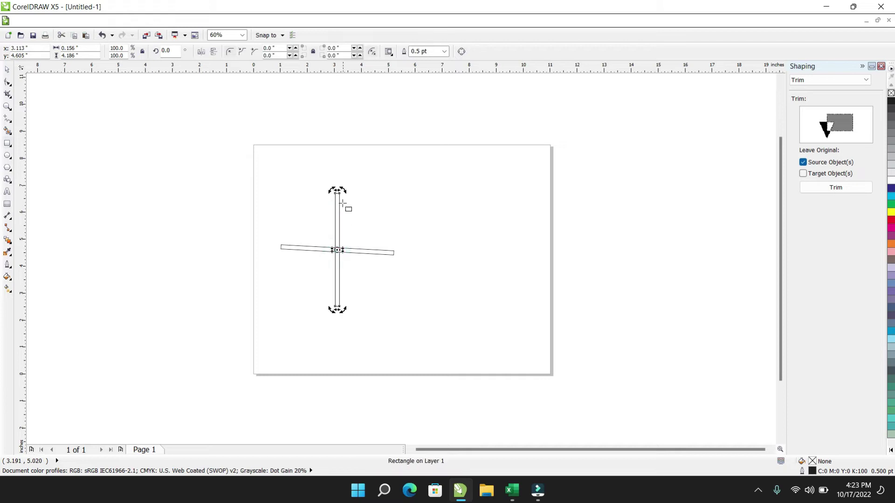
drag(343, 191, 369, 231)
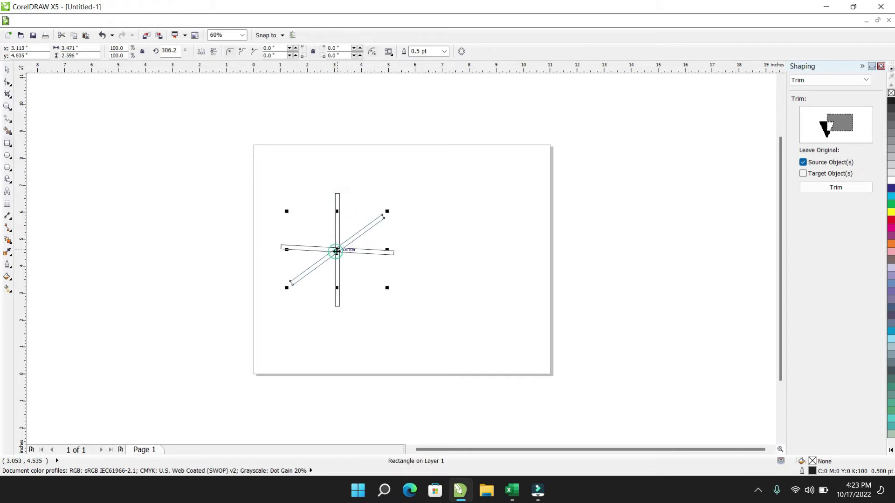
Step: Create another copy of the vertical bar rotated about its centre to about 44.7°
click(338, 226)
click(336, 248)
drag(332, 191, 310, 224)
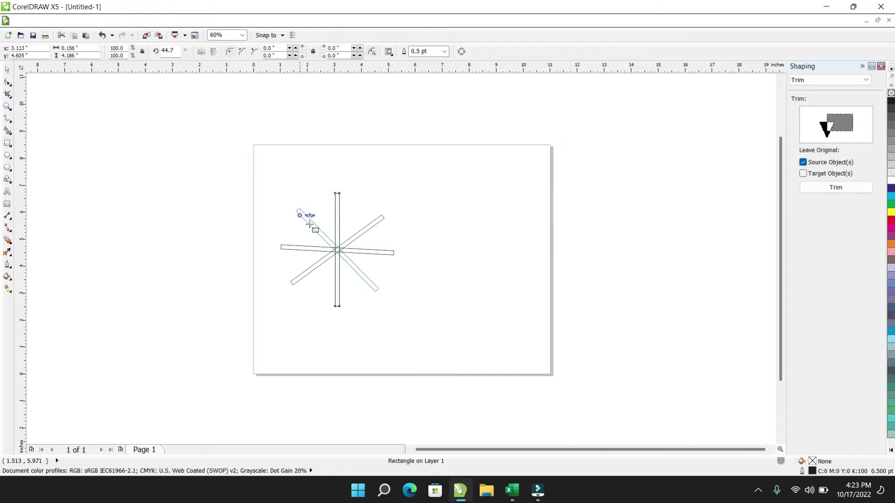
click(343, 205)
click(337, 208)
click(337, 210)
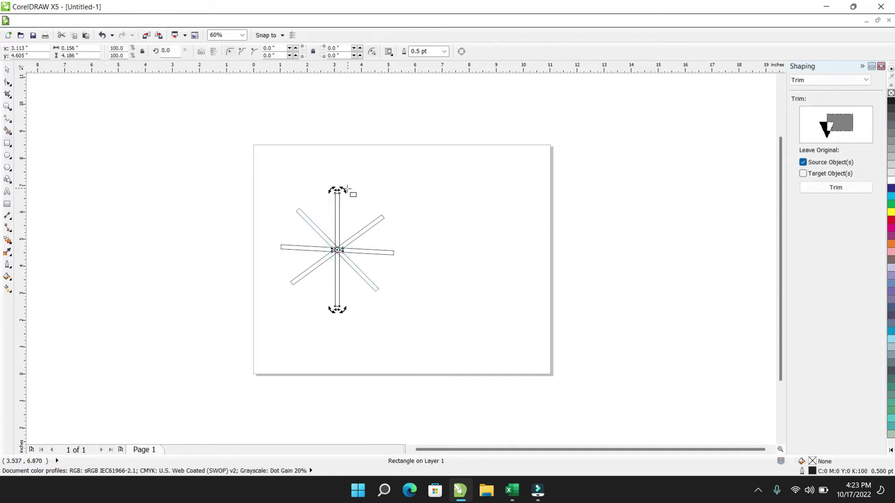
drag(344, 192, 370, 219)
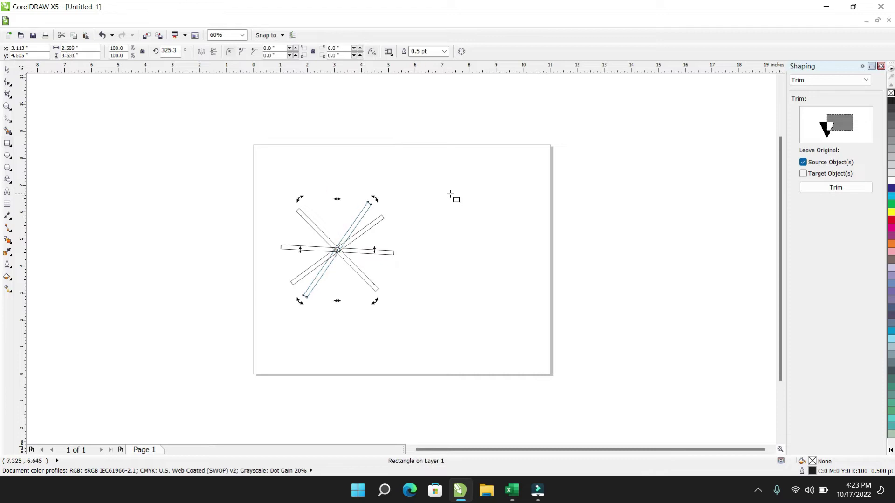
click(450, 193)
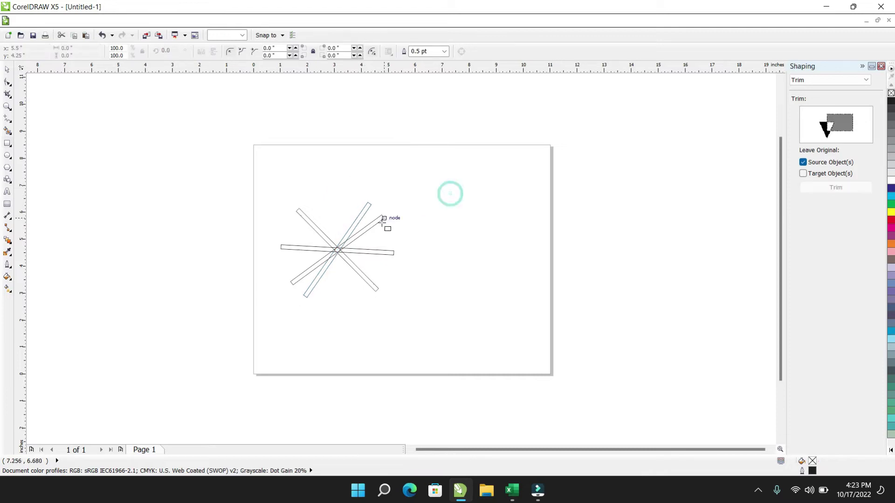
click(102, 35)
Step: Create a rotated copy of the vertical bar about its centre, between the vertical bar and the 306.2° bar
click(399, 156)
click(335, 219)
click(337, 249)
drag(343, 190, 367, 206)
Step: Draw an ellipse about 3.2 in wide and 2.9 in tall in the empty area to the right of the bars
click(8, 155)
drag(428, 220, 516, 299)
drag(272, 183, 233, 205)
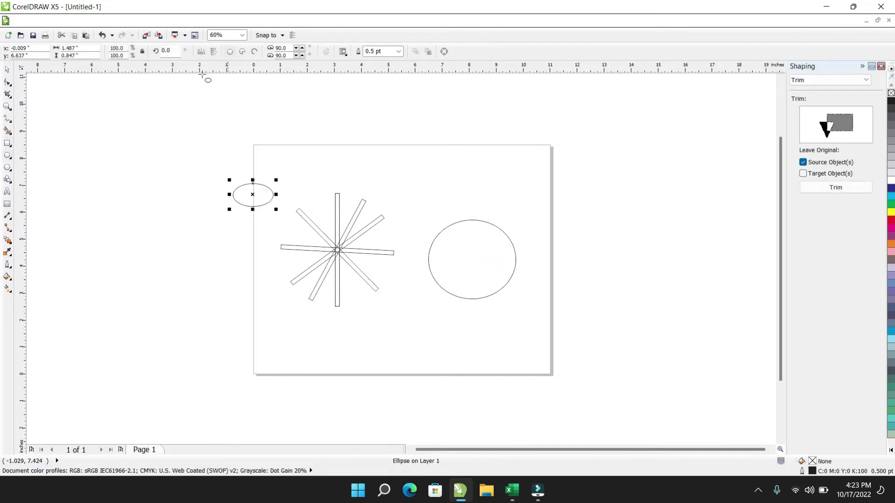
key(Delete)
key(space)
click(166, 160)
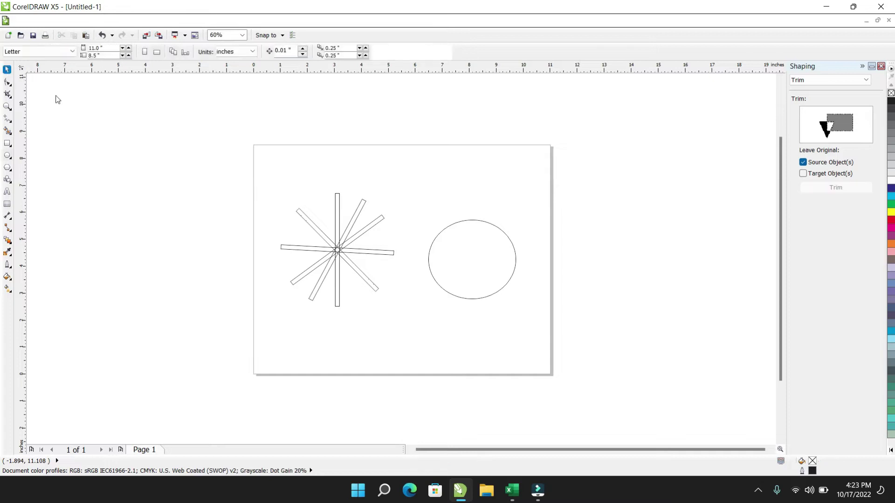
Step: Set the shaping operation to Weld without keeping source objects, and try to weld the five crossing bars
drag(276, 179, 396, 323)
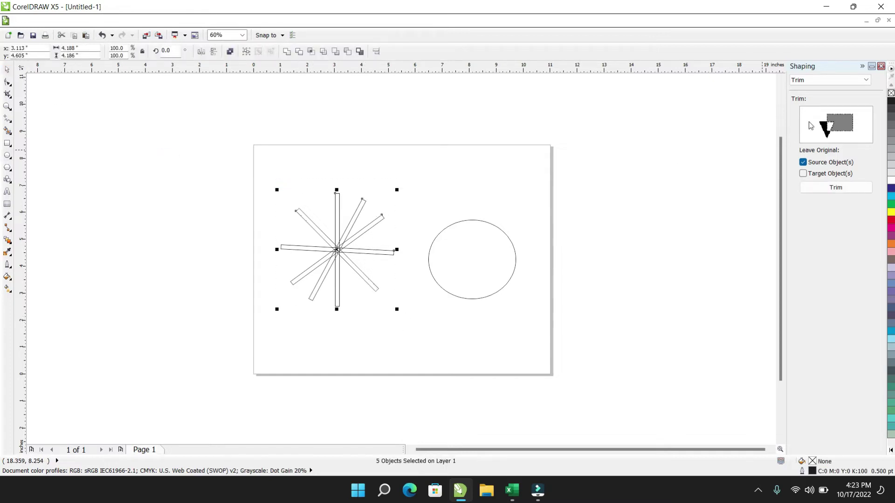
click(821, 83)
click(811, 89)
click(803, 163)
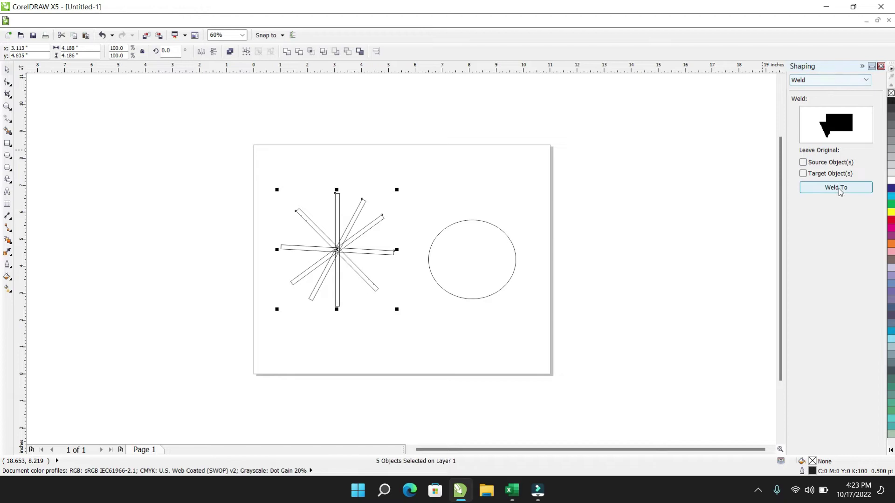
click(836, 187)
click(320, 244)
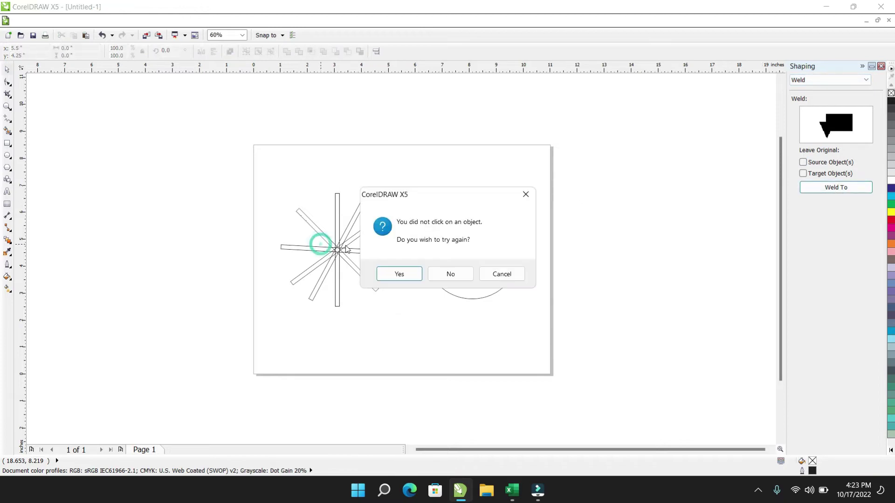
click(453, 273)
Step: Weld the crossing bars, except the nearly horizontal one, into a single star shape
drag(354, 274, 380, 303)
drag(289, 170, 354, 336)
click(834, 187)
click(331, 244)
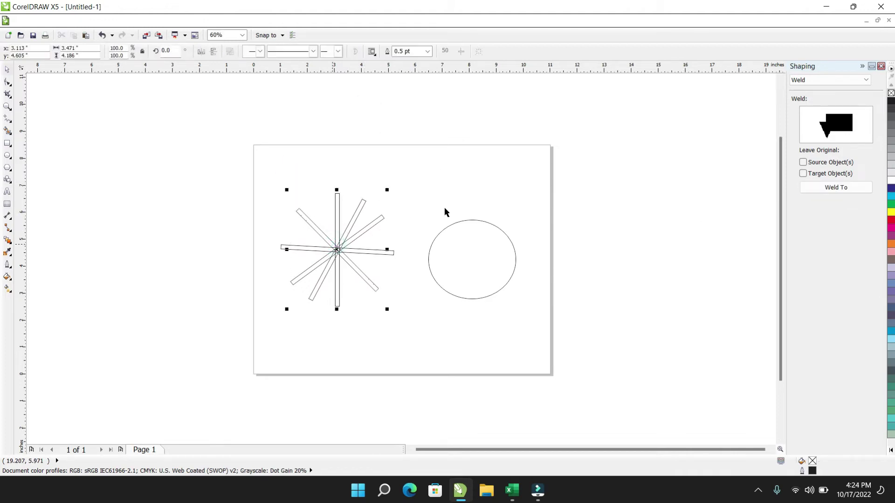
click(449, 192)
Step: Move the ellipse over the centre of the star shape and trim it using the star
drag(515, 260, 379, 251)
click(407, 186)
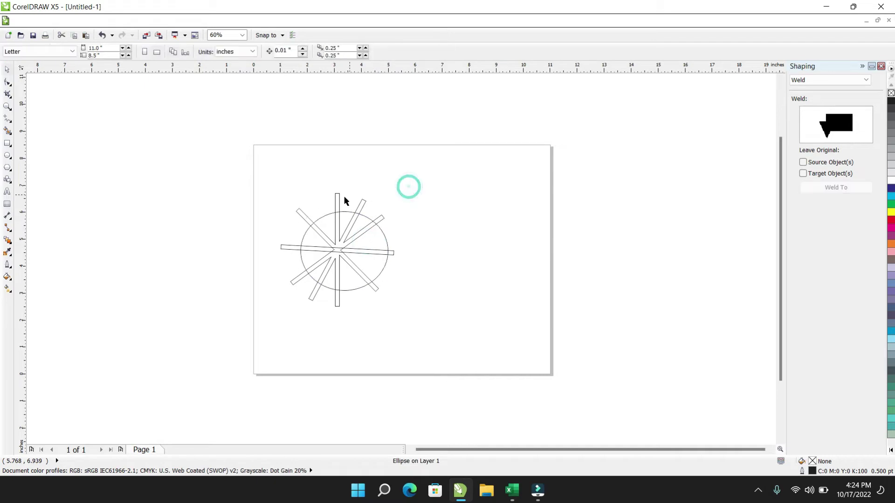
click(337, 195)
click(827, 79)
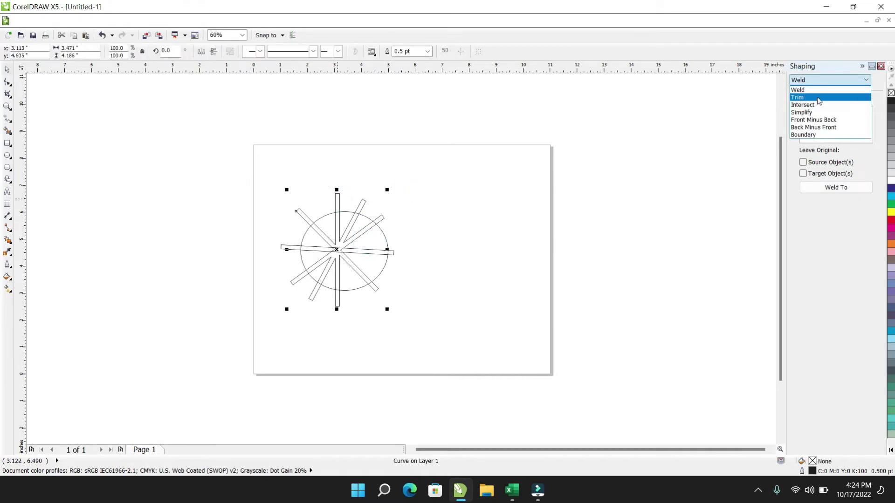
click(820, 96)
click(836, 187)
click(380, 241)
Step: Move the star shape off the trimmed ellipse into the empty area on its right
click(463, 216)
drag(340, 204, 449, 206)
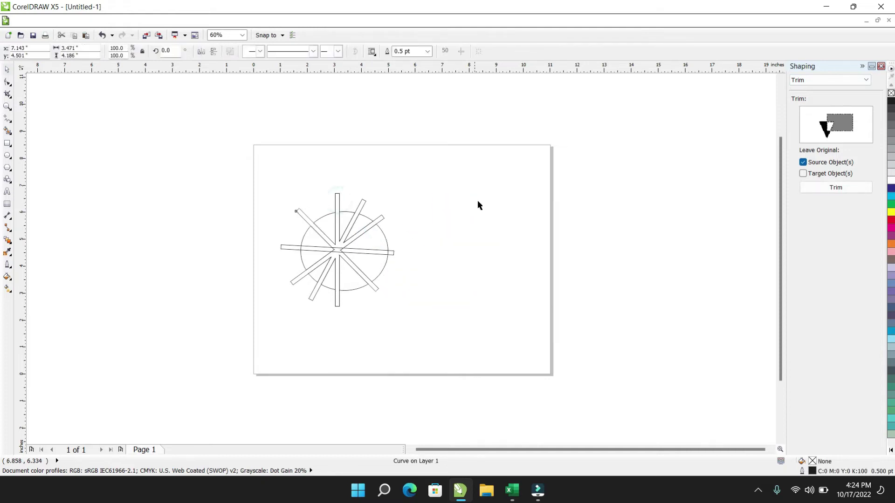
click(483, 175)
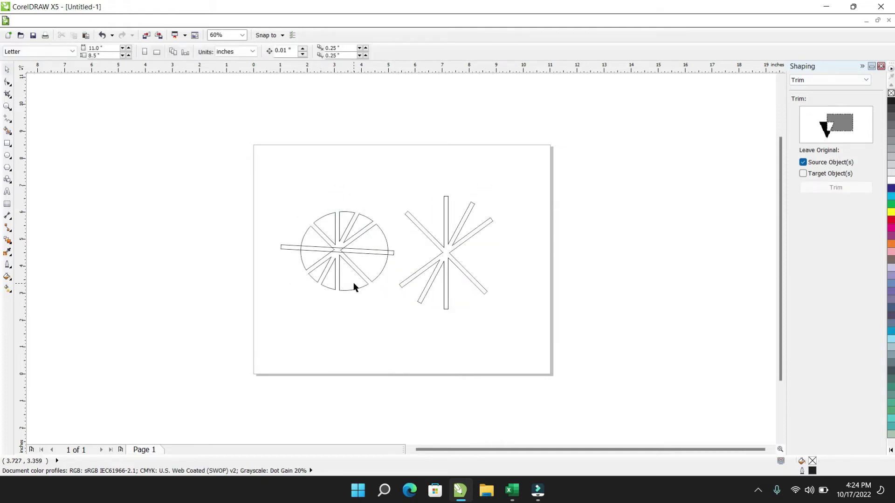
Step: Delete the leftover nearly horizontal bar lying across the trimmed ellipse
click(361, 239)
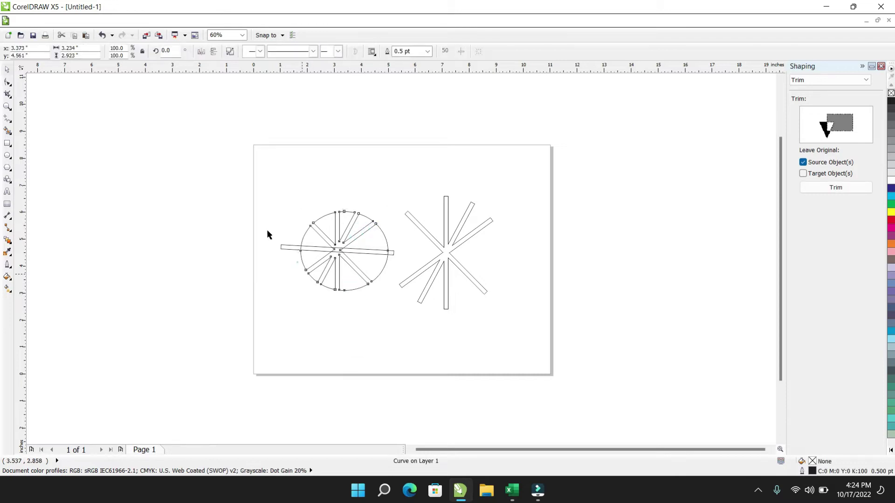
click(283, 299)
click(299, 248)
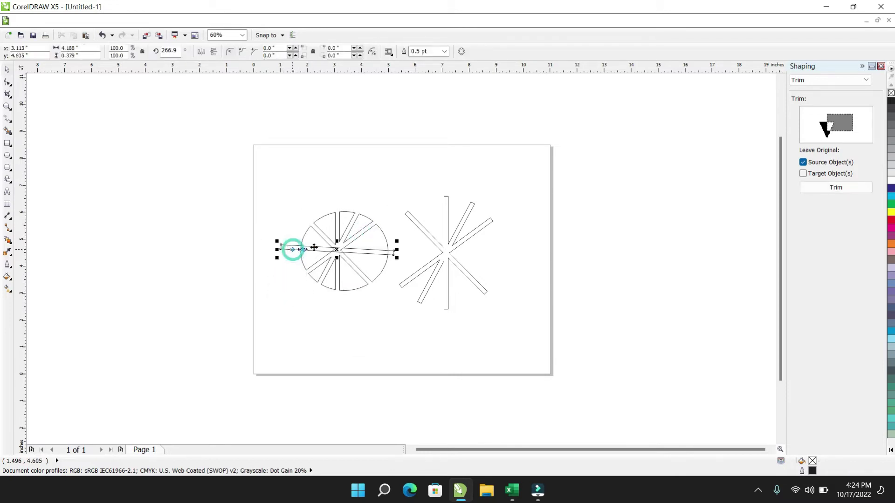
key(Delete)
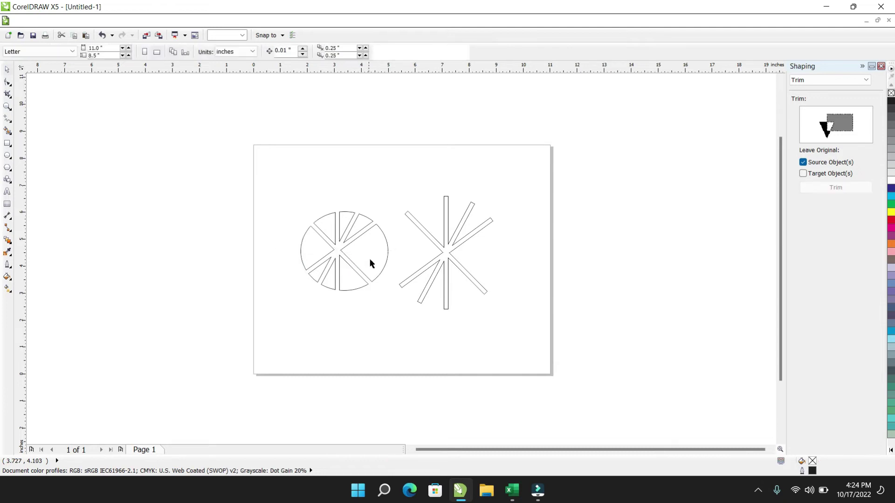
Step: Delete the star shape and the trimmed ellipse to empty the page
click(439, 248)
key(Delete)
click(353, 250)
key(Delete)
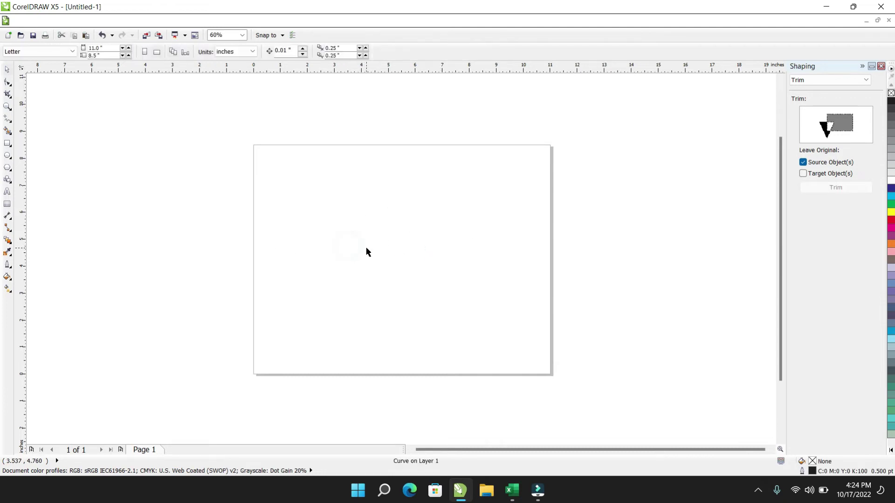
Step: Draw a narrow vertical bar about 0.29 by 3.87 inches and add a nearly horizontal copy rotated about its centre
click(8, 143)
drag(344, 210, 353, 315)
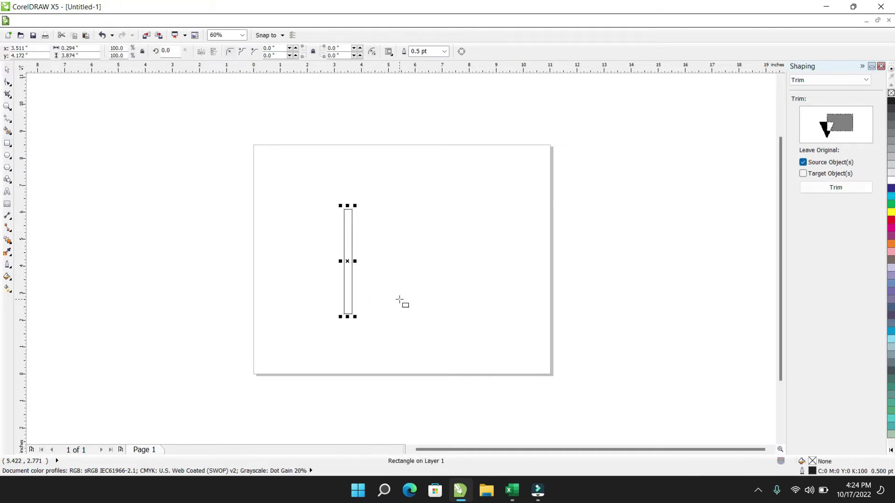
click(345, 261)
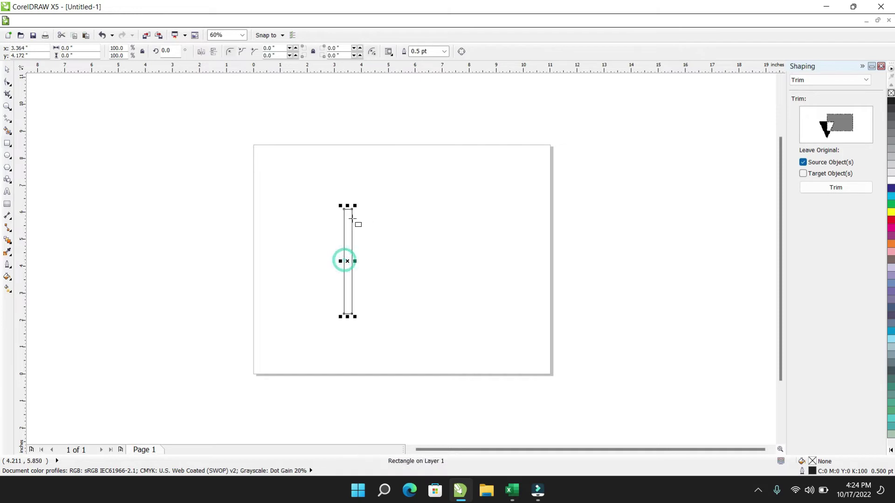
click(349, 262)
drag(355, 206, 389, 268)
Step: Add two diagonal copies of the vertical bar, rotated about its centre to opposite sides, the left-leaning one by about 49°
click(347, 231)
click(350, 225)
drag(354, 207, 346, 256)
click(347, 257)
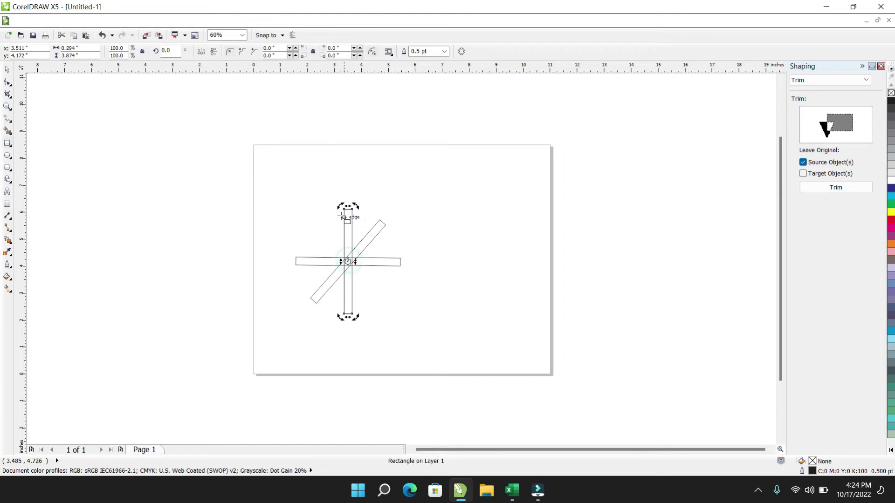
drag(323, 218, 303, 230)
click(429, 213)
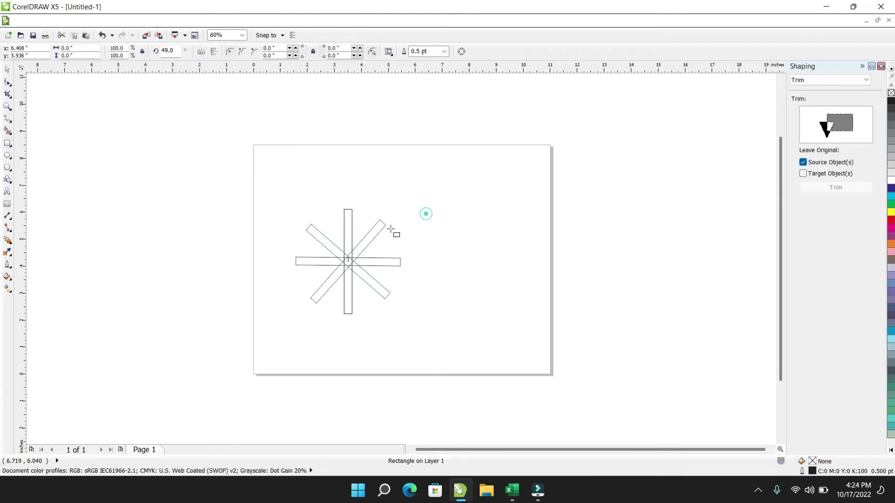
Step: Add two steeper copies of the vertical bar, rotated about its centre to about 338.8° and 23.7°
key(F6)
click(343, 263)
click(349, 239)
click(349, 239)
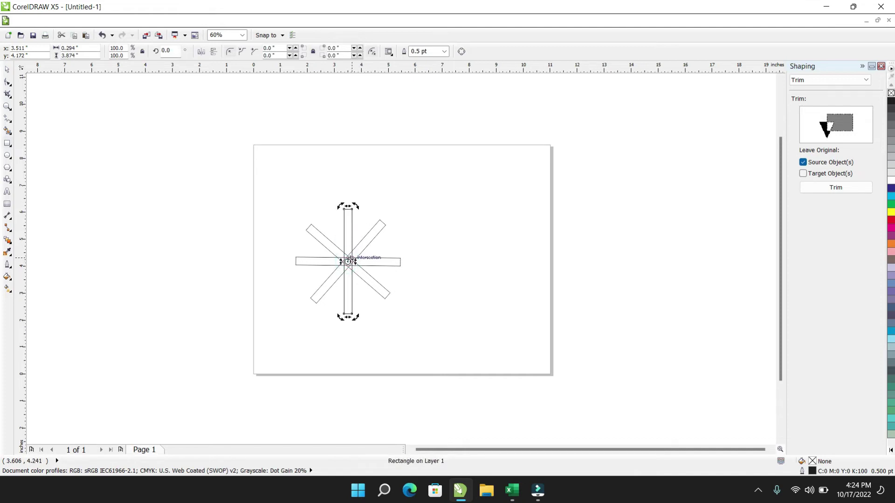
drag(357, 209, 374, 213)
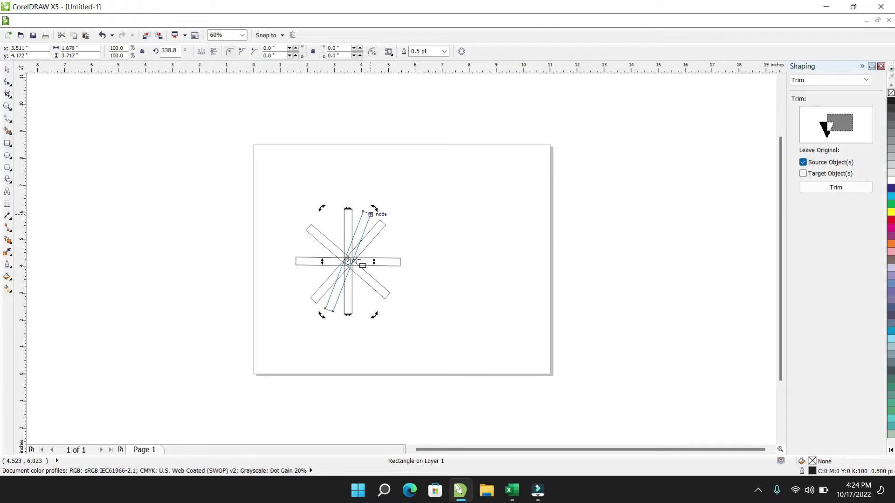
click(339, 220)
click(339, 221)
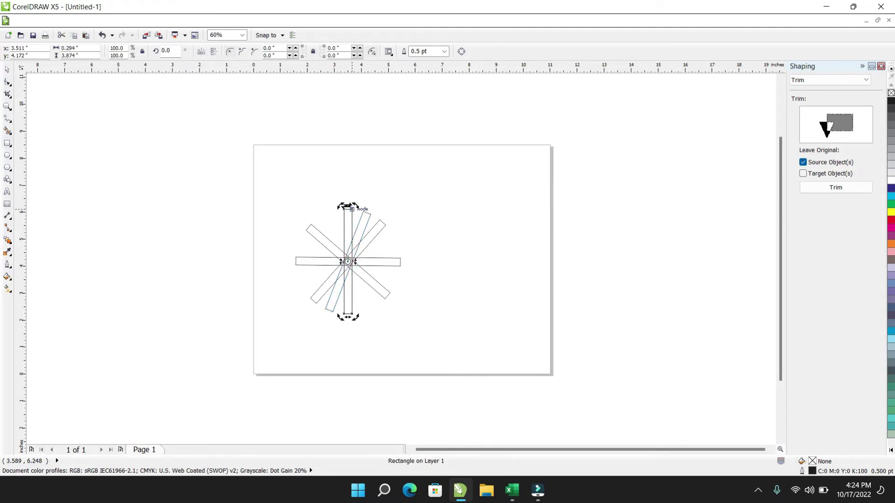
drag(340, 206, 323, 214)
click(457, 205)
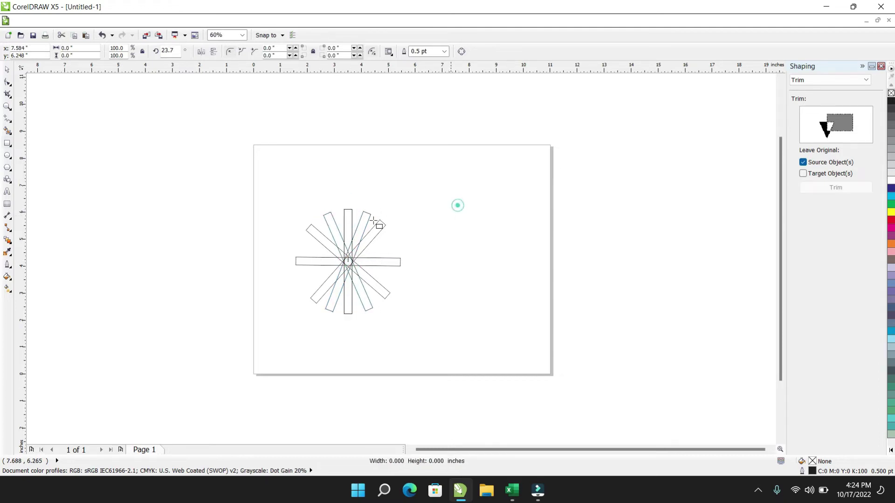
click(9, 158)
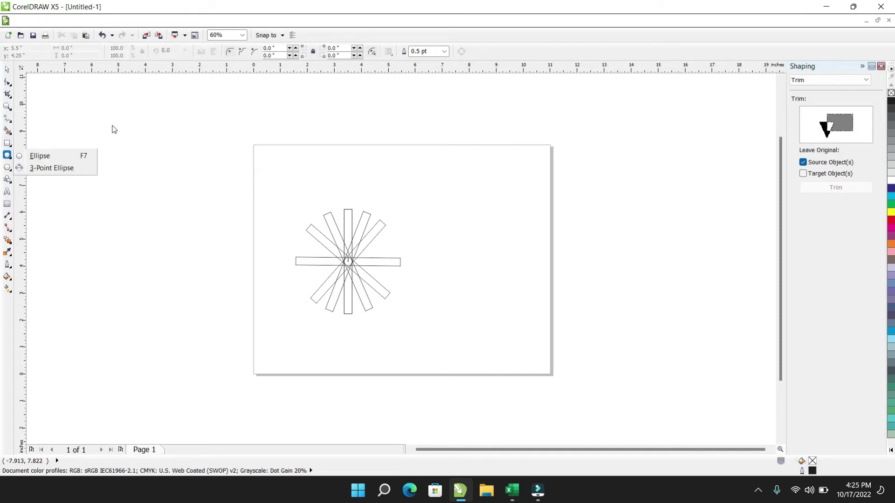
click(359, 166)
drag(446, 191, 521, 310)
key(Delete)
click(8, 156)
click(269, 194)
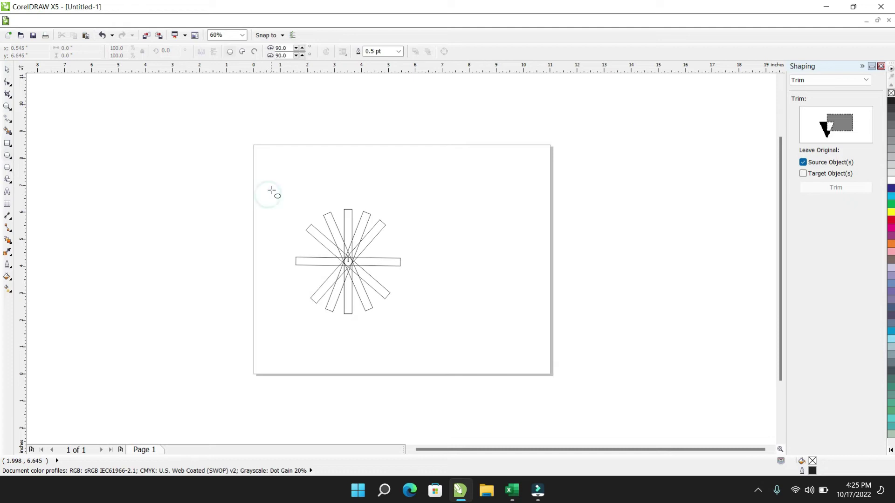
Step: Try to weld all seven crossing bars into a single star shape
drag(282, 181, 416, 326)
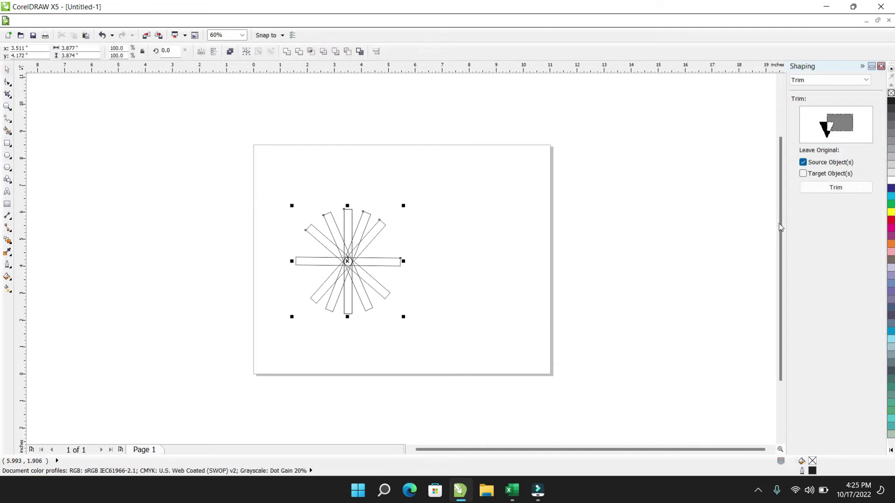
click(830, 79)
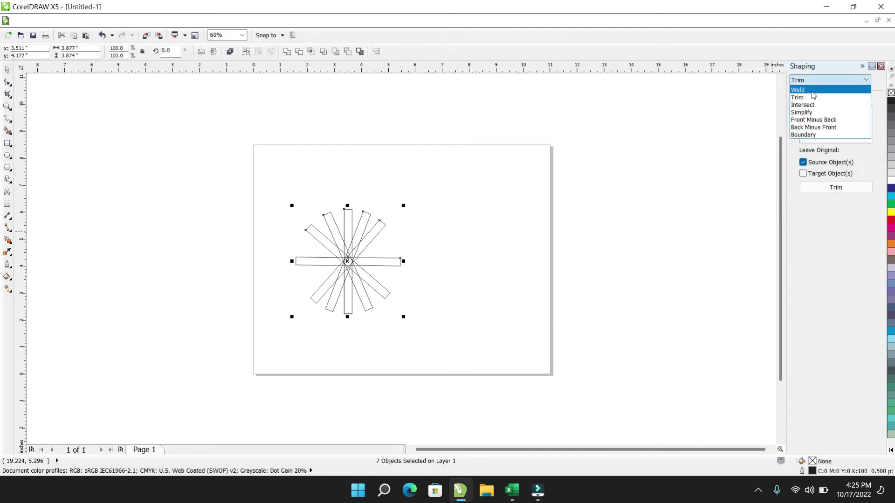
click(798, 89)
click(835, 188)
click(345, 252)
click(438, 271)
click(363, 259)
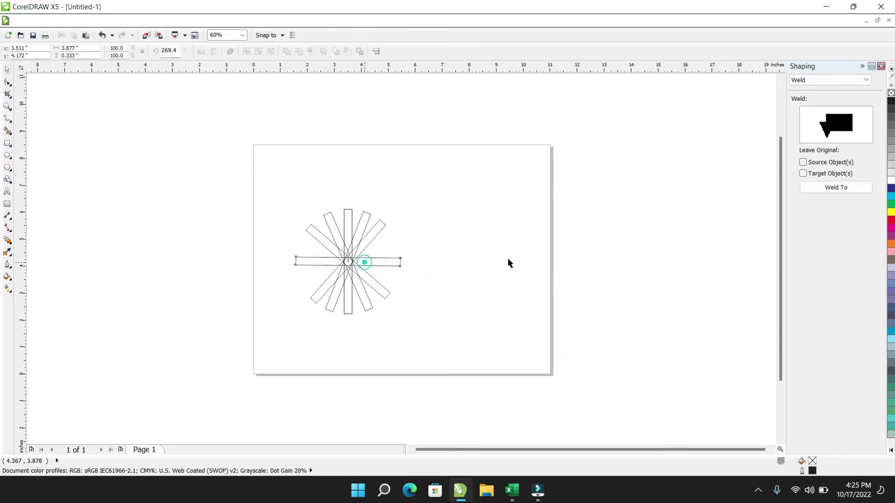
click(690, 228)
drag(341, 252, 407, 330)
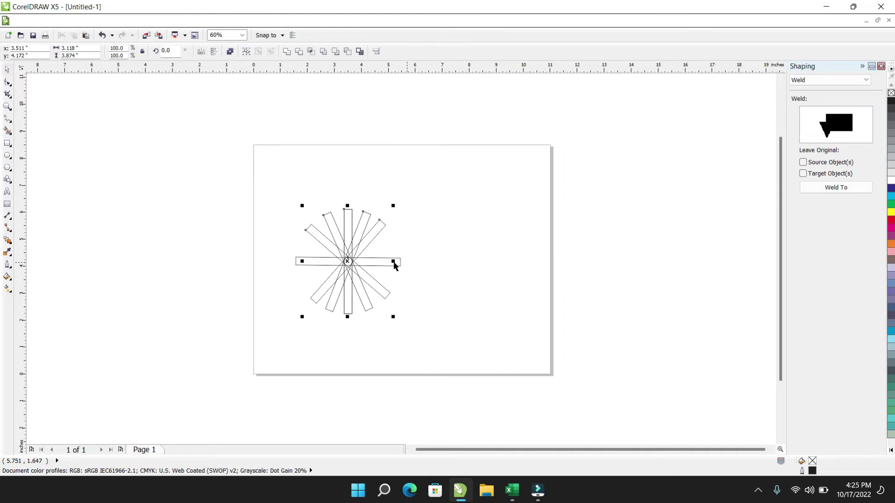
Step: Undo the bar and all its rotated copies back to an empty page
key(ctrl+z)
key(ctrl+z)
key(ctrl+z)
key(ctrl+z)
key(ctrl+z)
key(ctrl+z)
key(ctrl+z)
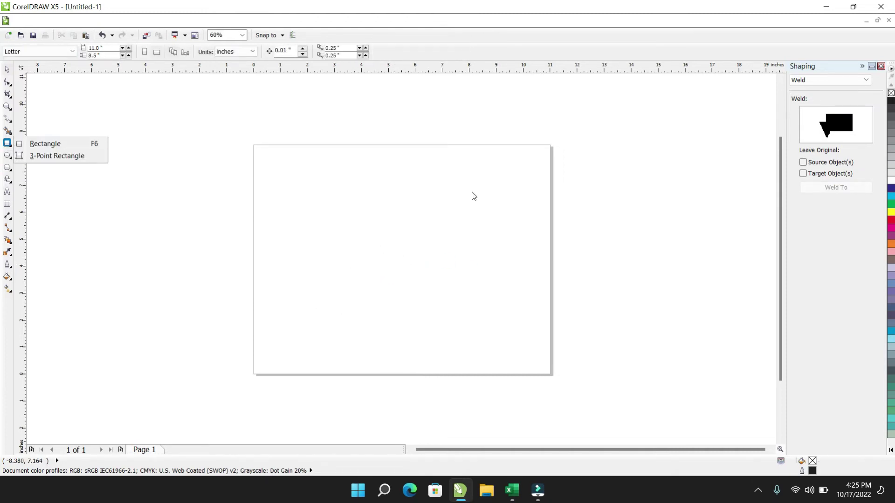
Step: Draw a thin vertical bar about 0.23 by 5.62 inches and add a nearly horizontal copy rotated about its centre to about 270.2°
click(7, 143)
drag(356, 162, 361, 312)
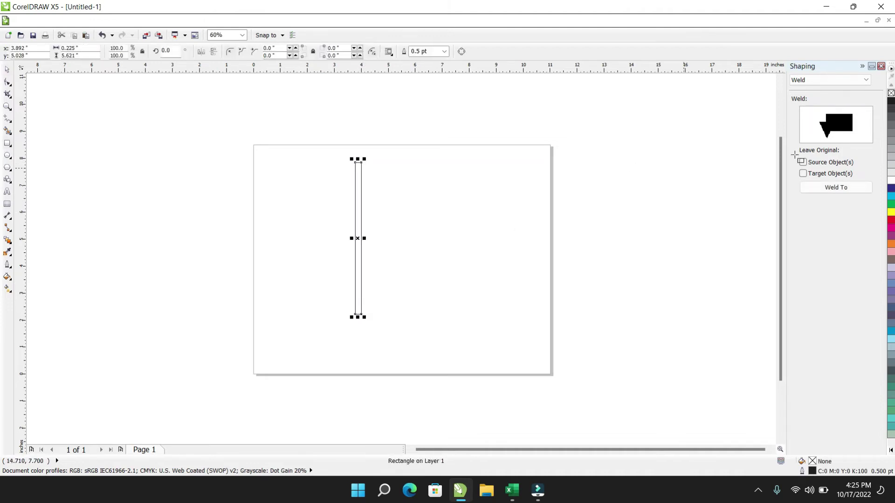
drag(355, 196, 361, 229)
click(360, 232)
drag(364, 159, 398, 242)
Step: Add a right-leaning diagonal copy of the vertical bar and rotate the vertical bar itself to about 40.7°, leaning left
key(F6)
click(356, 237)
click(358, 214)
click(358, 238)
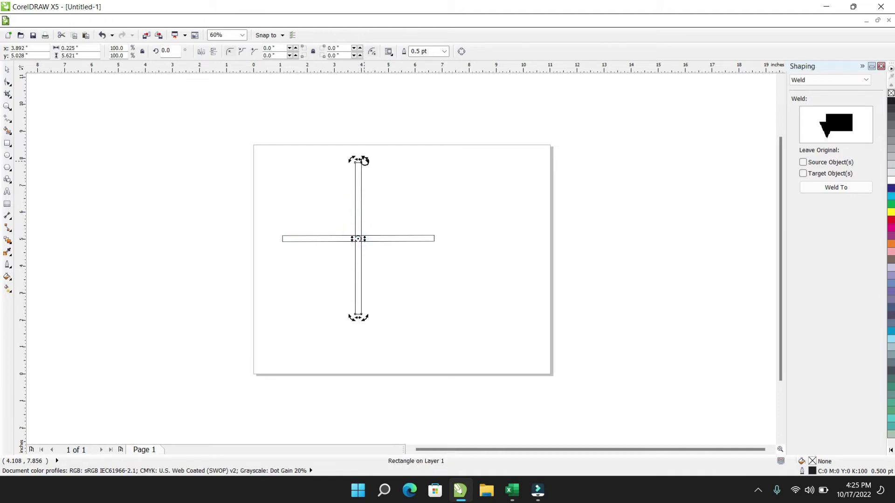
drag(365, 160, 400, 199)
click(359, 203)
drag(353, 161, 298, 178)
click(474, 206)
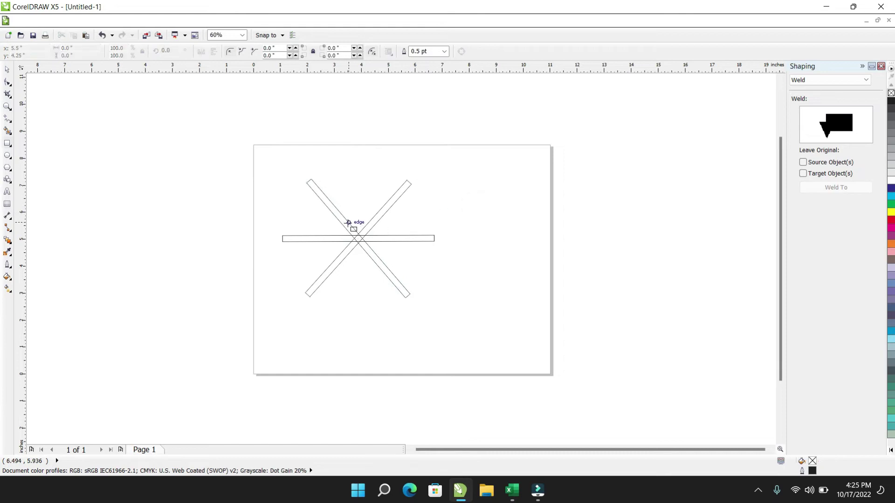
Step: Add a nearly vertical copy of the horizontal bar, rotated about its centre to about 180.6°
click(343, 227)
click(382, 240)
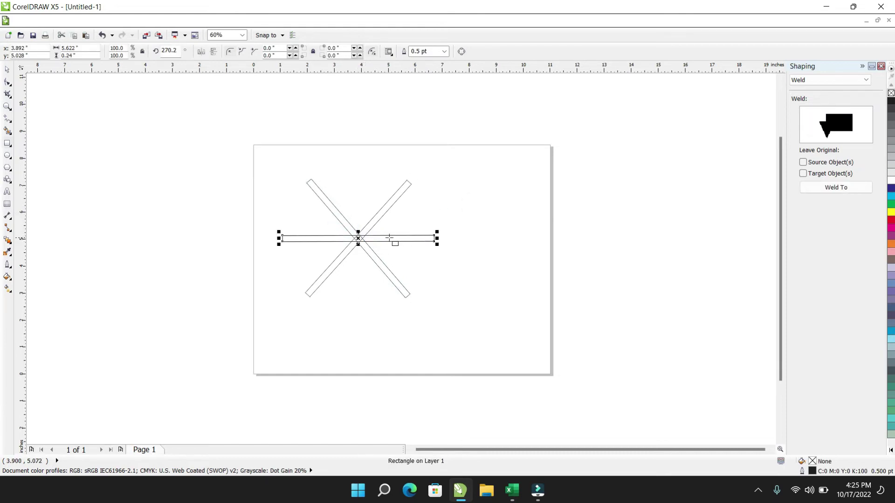
drag(439, 231, 362, 278)
click(516, 210)
click(359, 204)
click(406, 236)
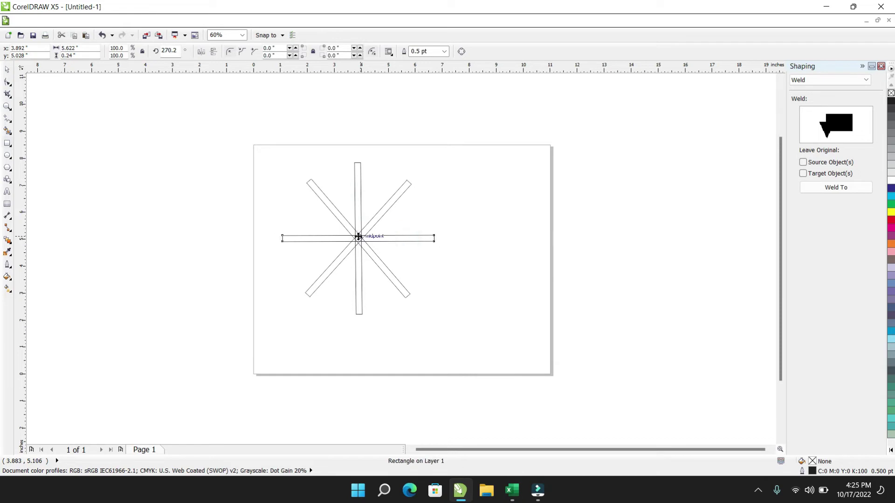
drag(439, 228, 384, 160)
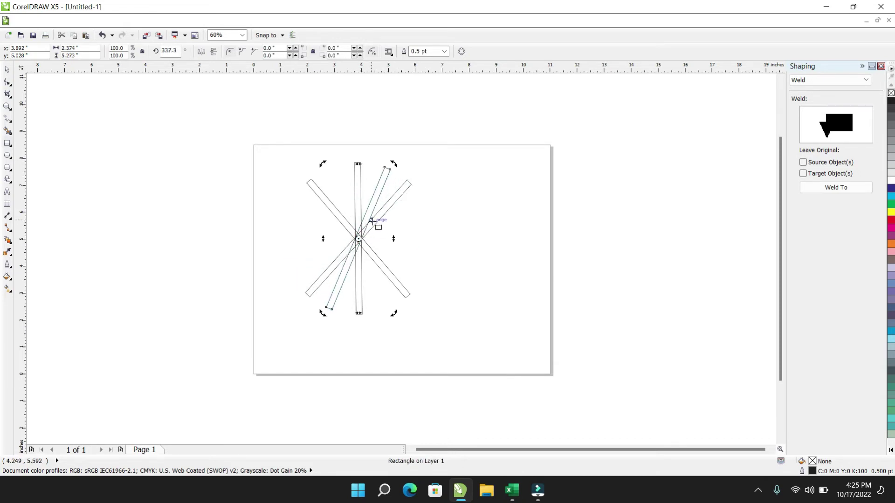
click(438, 177)
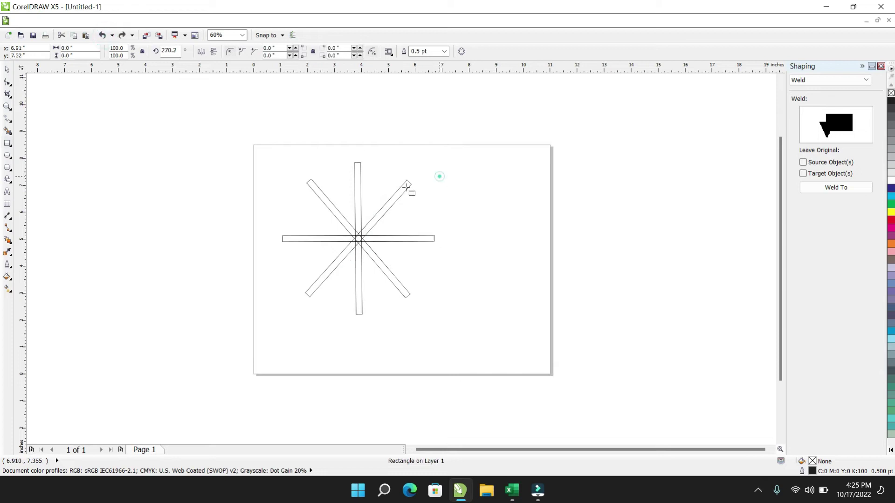
Step: Add a steep left-leaning copy of the vertical bar, rotated about its centre between it and the left diagonal
click(355, 213)
drag(358, 238, 358, 239)
drag(367, 161, 335, 156)
click(391, 203)
Step: Add a steep right-leaning copy of the vertical bar, rotated about its centre between it and the right diagonal
click(357, 198)
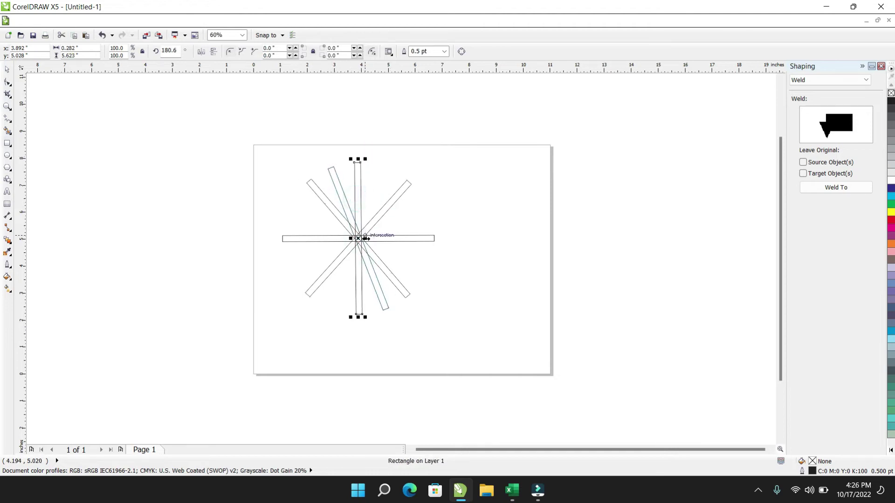
drag(358, 238, 359, 239)
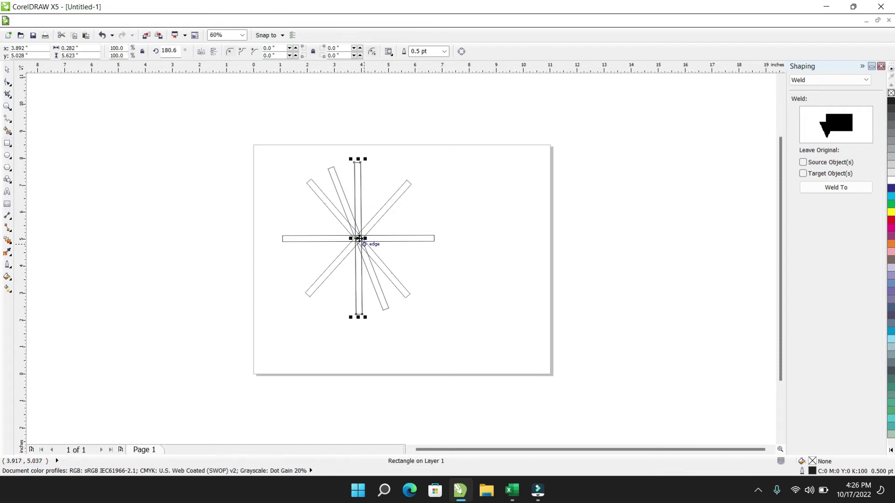
drag(365, 159, 398, 164)
Step: Rotate the outer left-leaning diagonal bar flatter about its centre, to about 50.5°
click(322, 198)
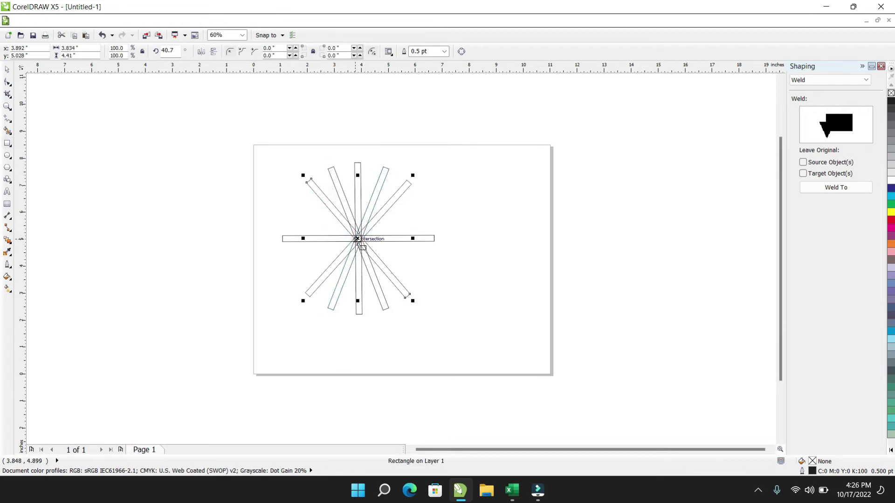
click(357, 239)
drag(303, 175, 294, 188)
click(447, 195)
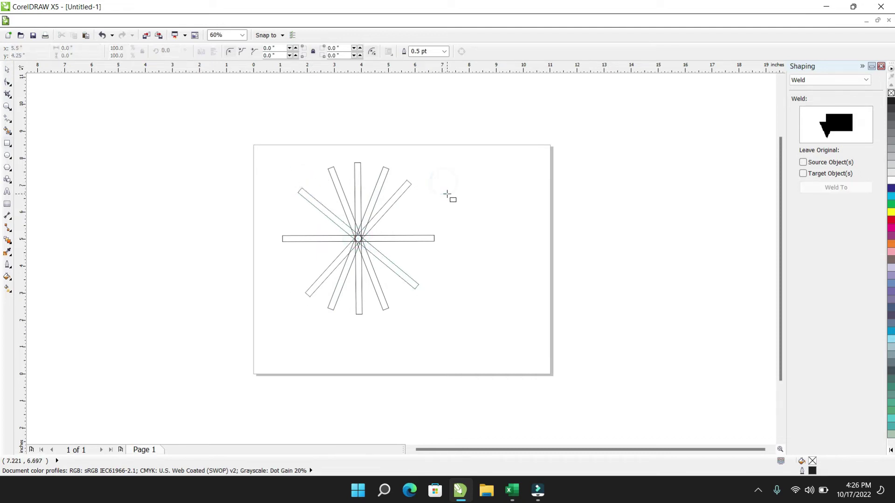
Step: Weld the horizontal bar and the two outer diagonal bars to the steep right-leaning bar crossing them at the centre
click(402, 241)
click(453, 216)
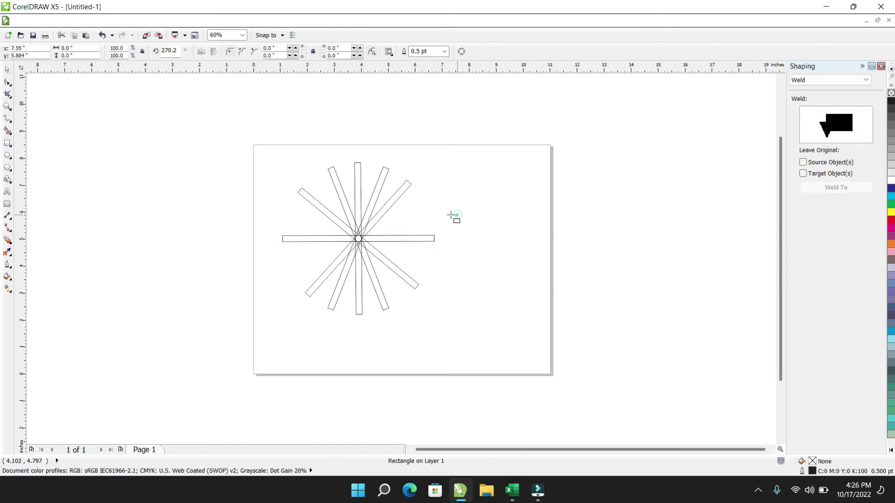
click(7, 70)
click(150, 190)
drag(277, 172, 432, 322)
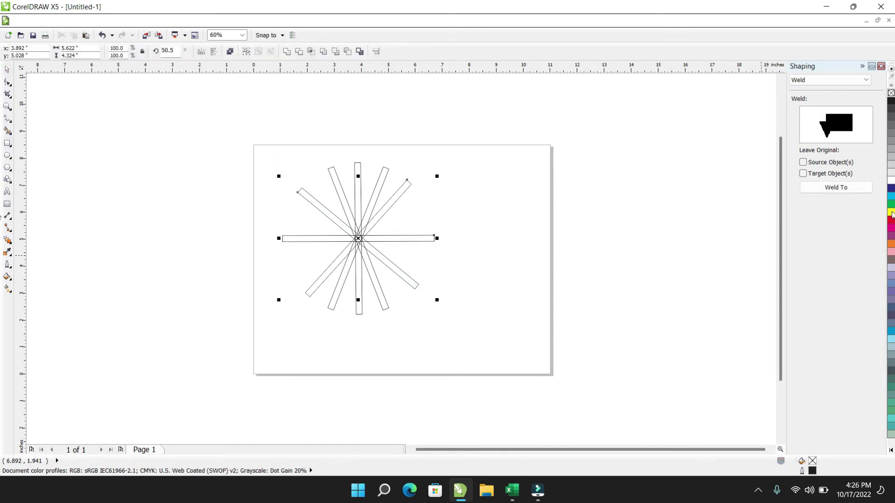
click(847, 190)
click(360, 236)
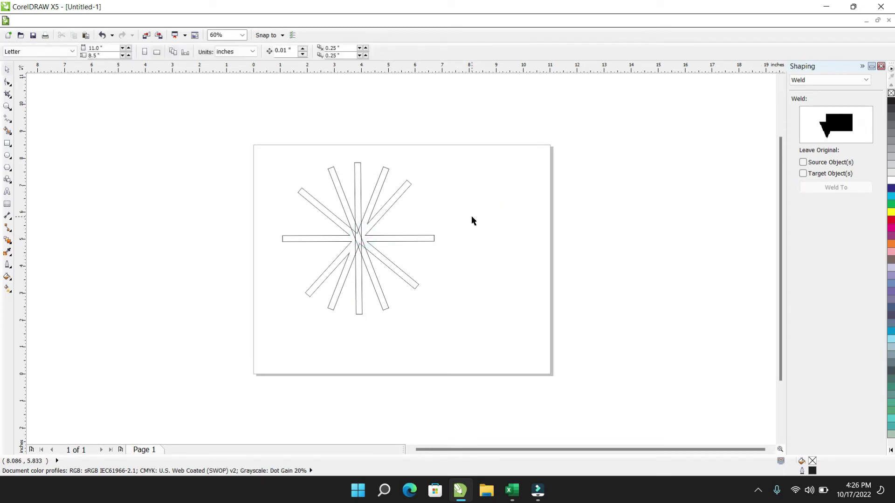
Step: Draw an ellipse about 3.41 by 3.75 inches beside the bars and move it over the centre of their crossing
click(7, 159)
drag(453, 190, 547, 293)
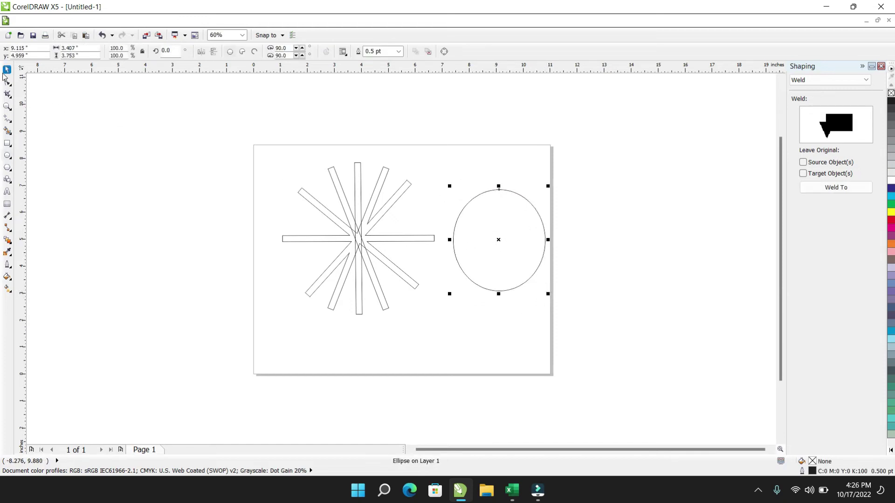
click(104, 173)
drag(477, 234, 341, 234)
click(471, 178)
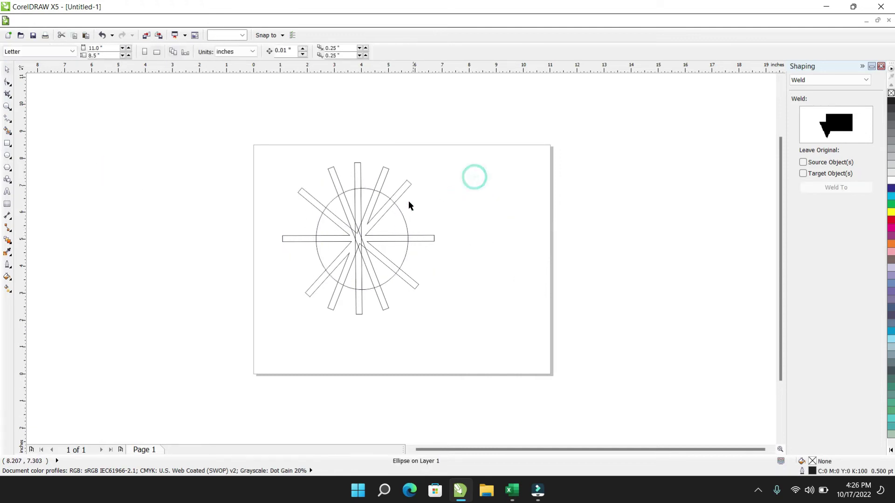
Step: Trim the shape crossing the vertical bar at the star's centre with that bar, keeping the source object
click(359, 176)
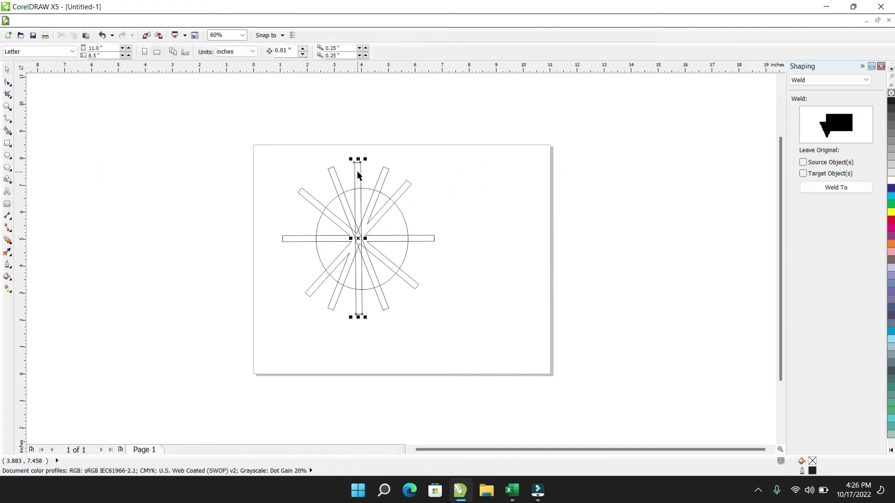
click(830, 79)
click(801, 96)
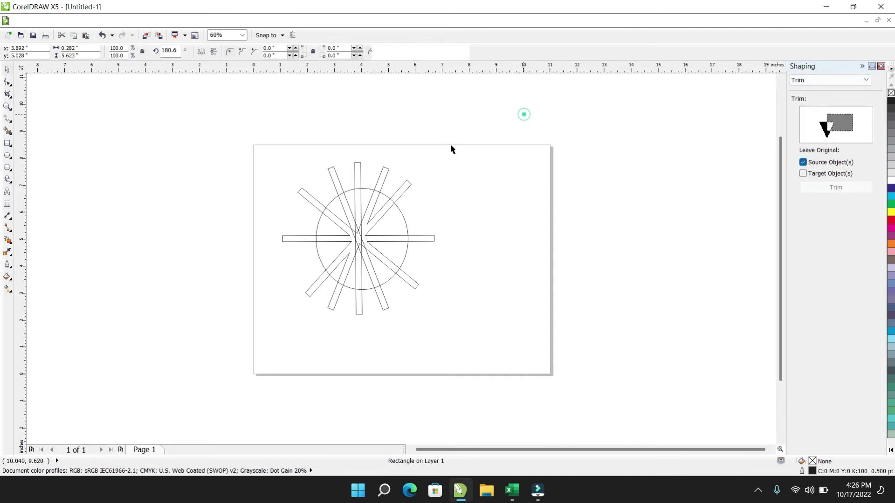
click(398, 158)
click(358, 172)
click(832, 188)
key(Escape)
click(496, 202)
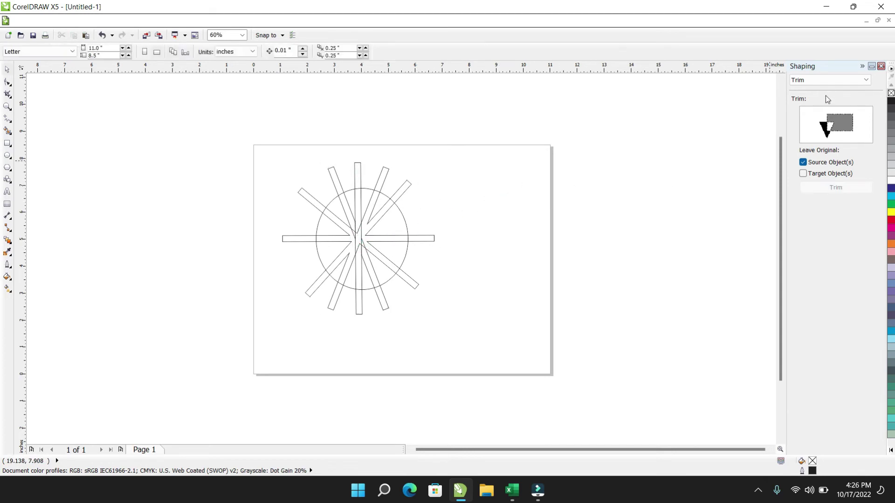
Step: Trim the ellipse with the vertical bar, keeping the bar, and move the bar, the trimmed ellipse and the welded star apart
click(355, 176)
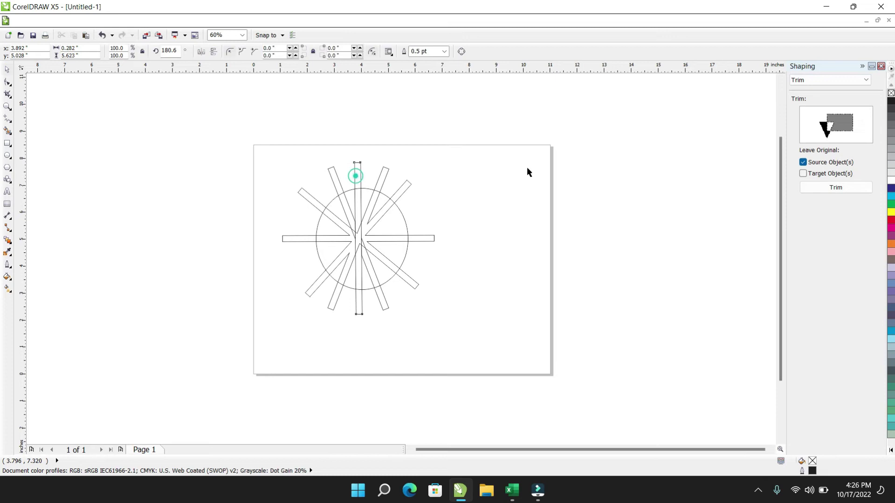
click(835, 187)
click(355, 230)
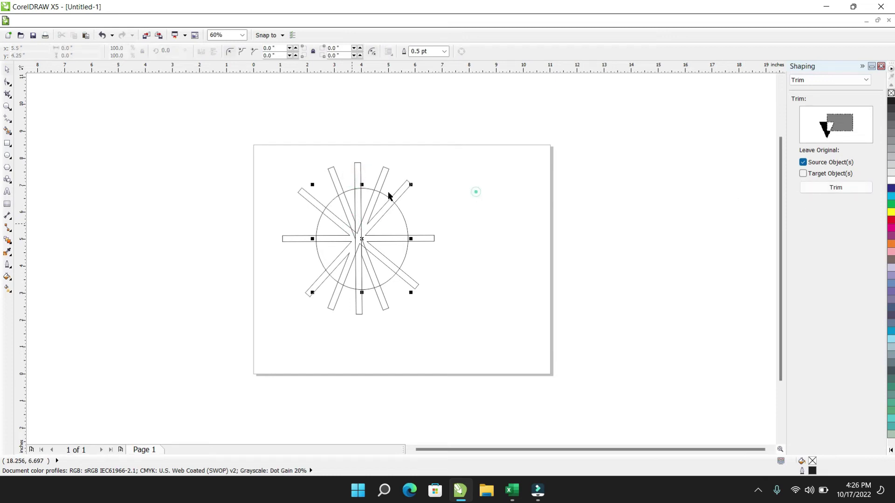
drag(356, 168, 489, 268)
click(505, 230)
drag(397, 225, 374, 344)
drag(506, 187, 528, 188)
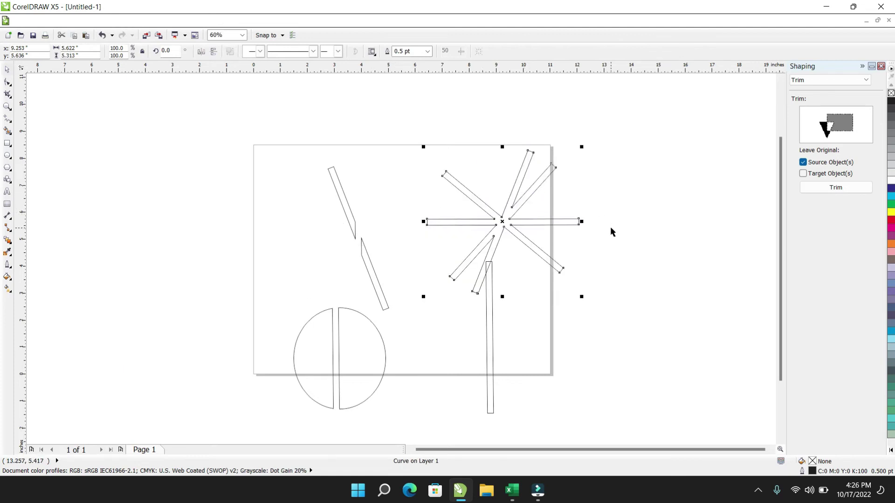
Step: Delete the welded star, the vertical bar, the diagonal pieces and the split ellipse to clear the page
drag(516, 228, 516, 227)
click(515, 228)
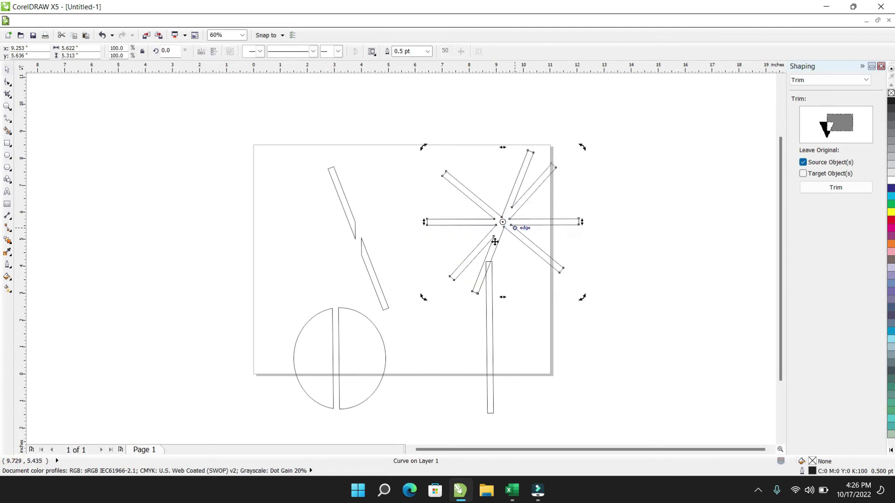
key(Delete)
click(490, 292)
key(Delete)
click(367, 264)
key(Delete)
click(355, 341)
key(Delete)
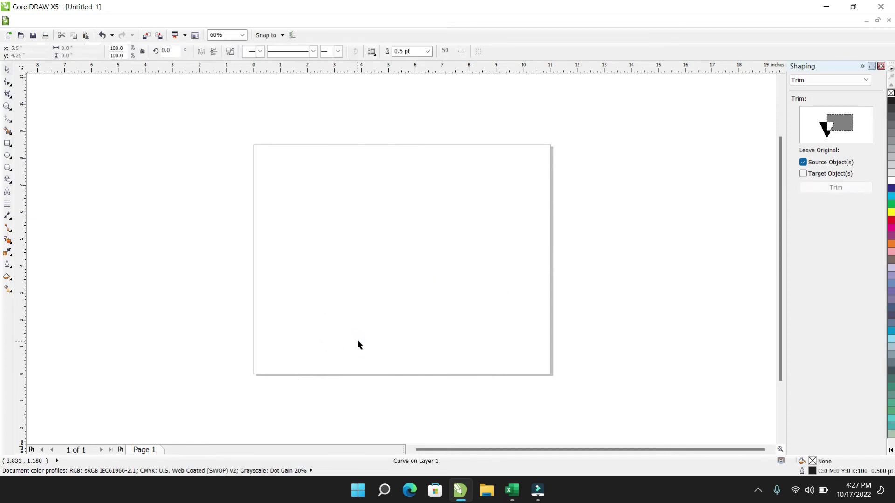
Step: Draw a thin vertical rectangle about 0.14 by 5.62 inches in the left part of the page
click(10, 147)
click(198, 134)
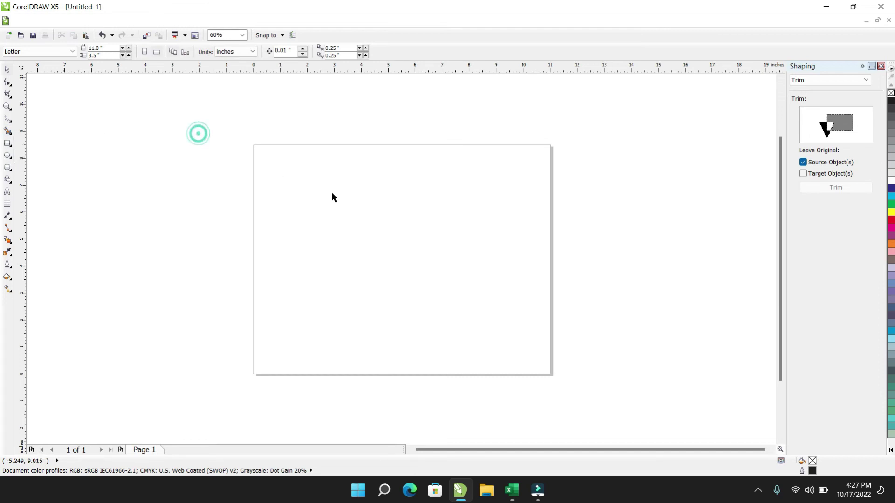
drag(360, 170, 374, 310)
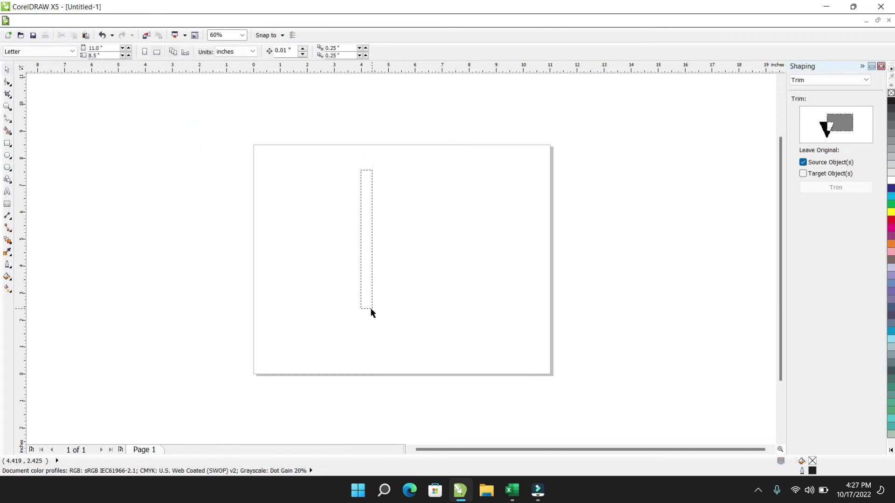
click(7, 143)
drag(335, 165, 339, 319)
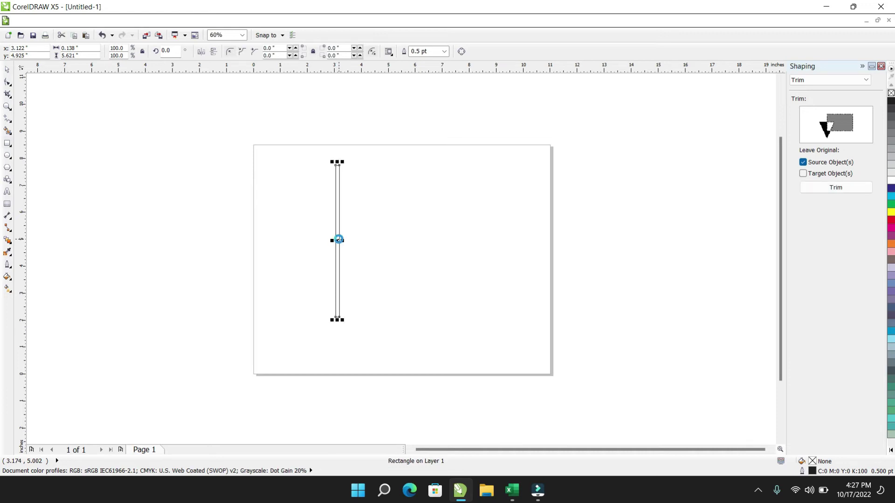
Step: Duplicate the vertical bar and rotate one copy about its centre to nearly horizontal, about 271.5°
click(338, 240)
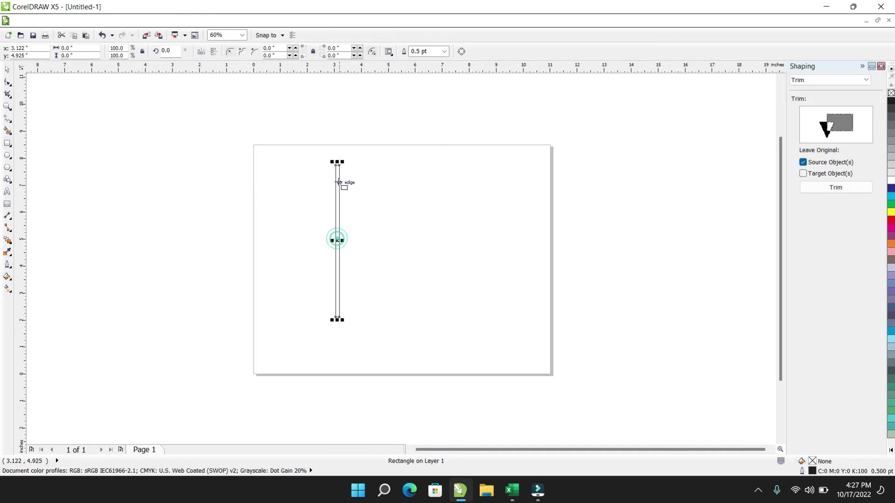
drag(336, 241, 335, 240)
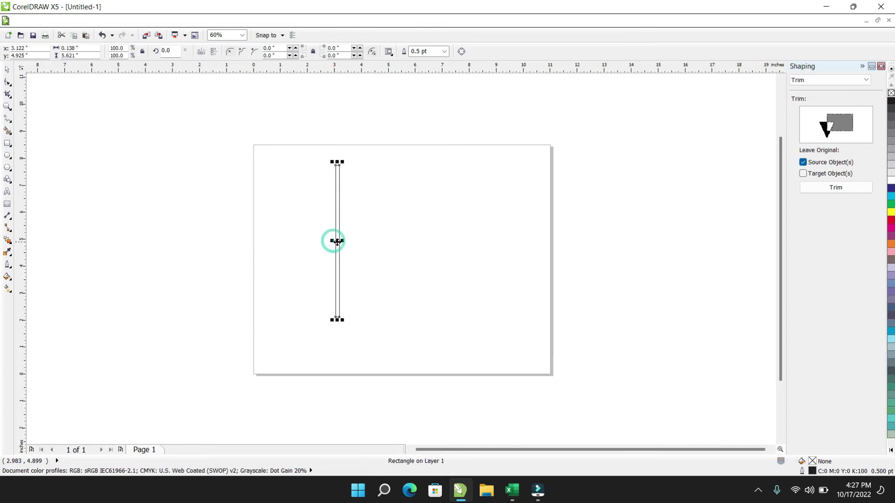
drag(344, 163, 379, 243)
Step: Rotate two more copies of the vertical bar about its centre into a left-leaning and a right-leaning diagonal
click(342, 196)
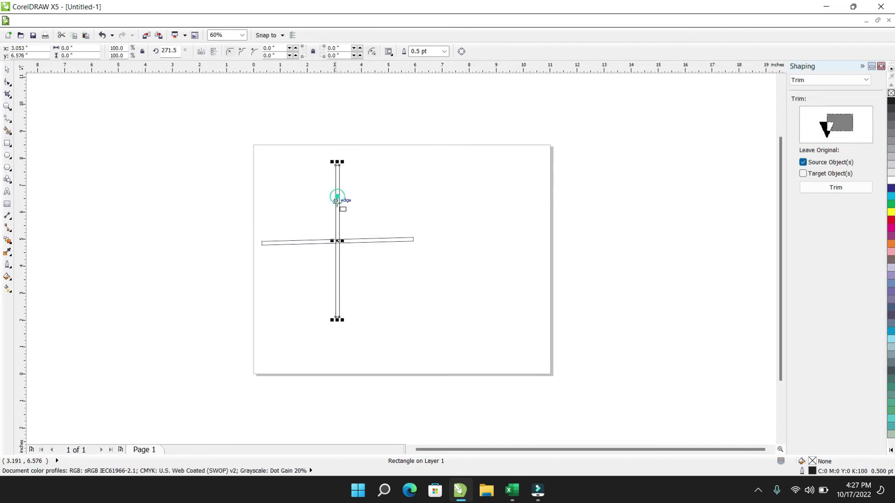
drag(334, 161, 290, 198)
click(334, 191)
click(338, 240)
drag(363, 175, 382, 202)
Step: Rotate two further copies of the vertical bar into steeper diagonals, one to about 21.1° and one to about 332.7°
click(339, 214)
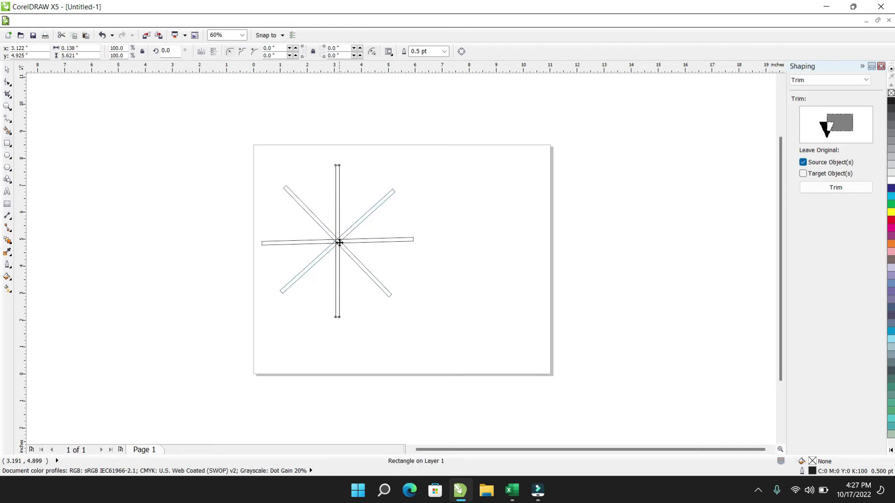
drag(332, 163, 301, 164)
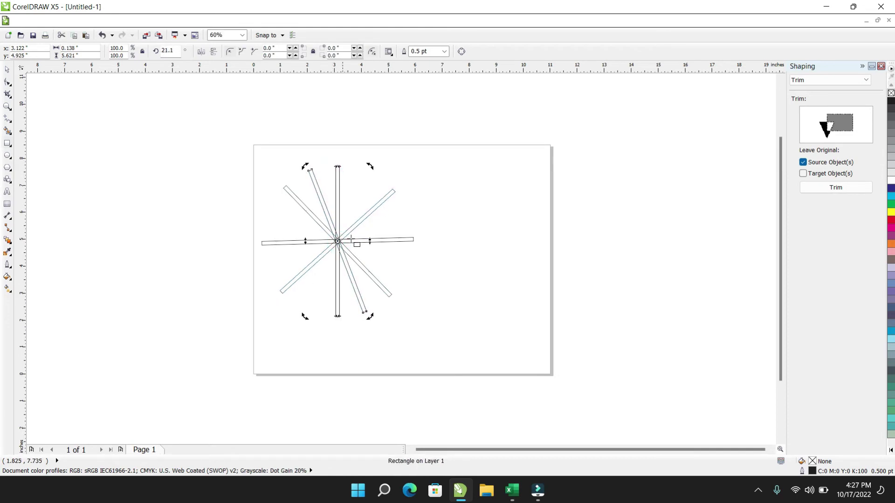
click(339, 226)
click(338, 200)
drag(339, 164, 376, 177)
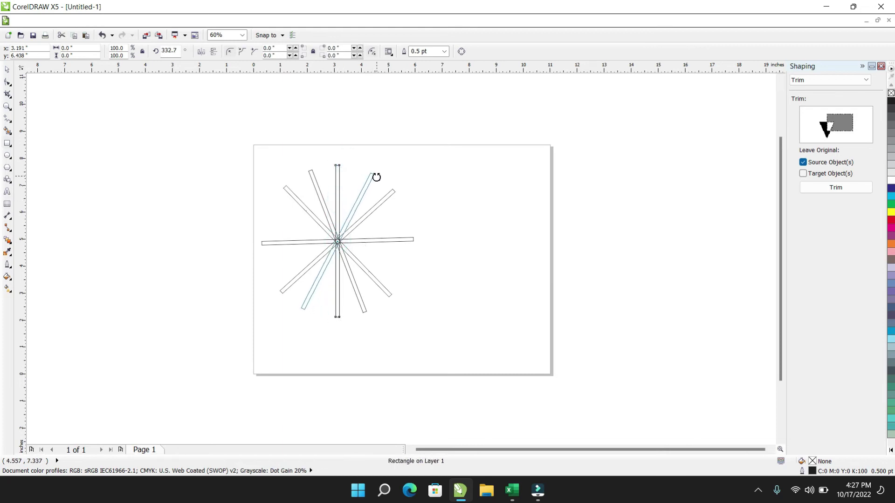
Step: Draw an ellipse about 4.29 by 4.53 inches on the page beside the crossed bars
click(467, 179)
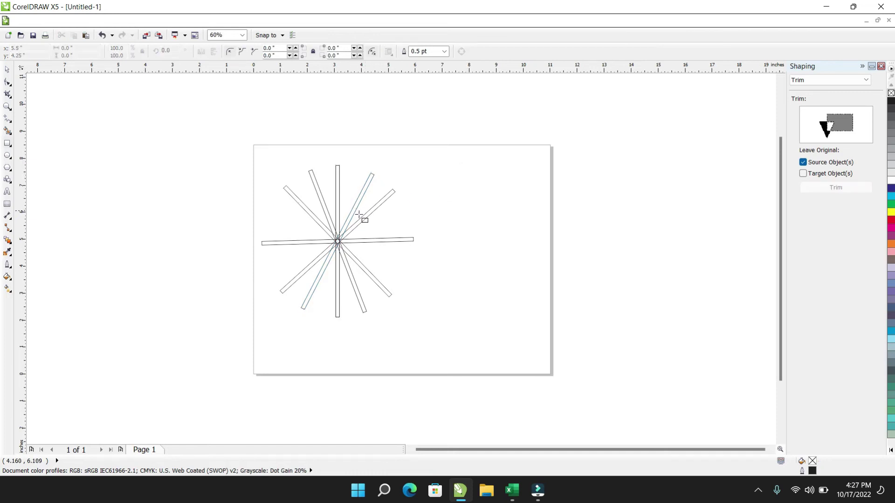
click(7, 157)
drag(428, 190, 546, 315)
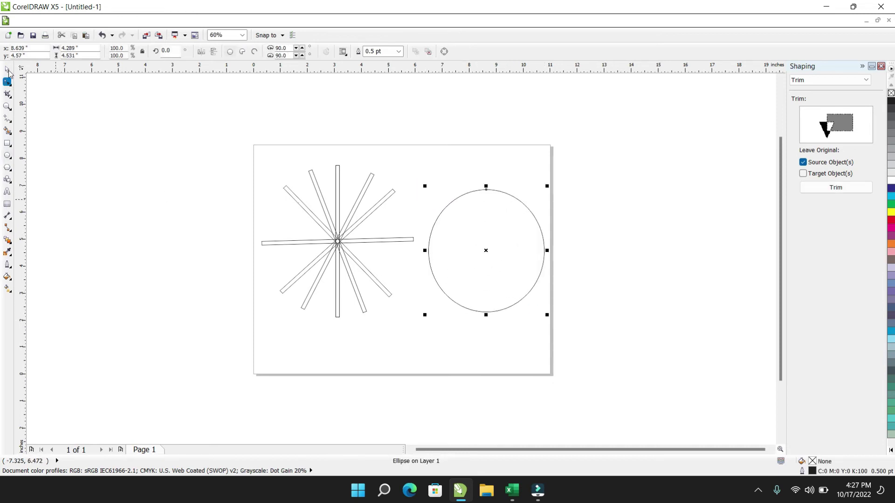
Step: Weld the vertical bar and the diagonal bars into one star, leaving out the near-horizontal bar
click(227, 215)
drag(276, 161, 402, 321)
click(837, 82)
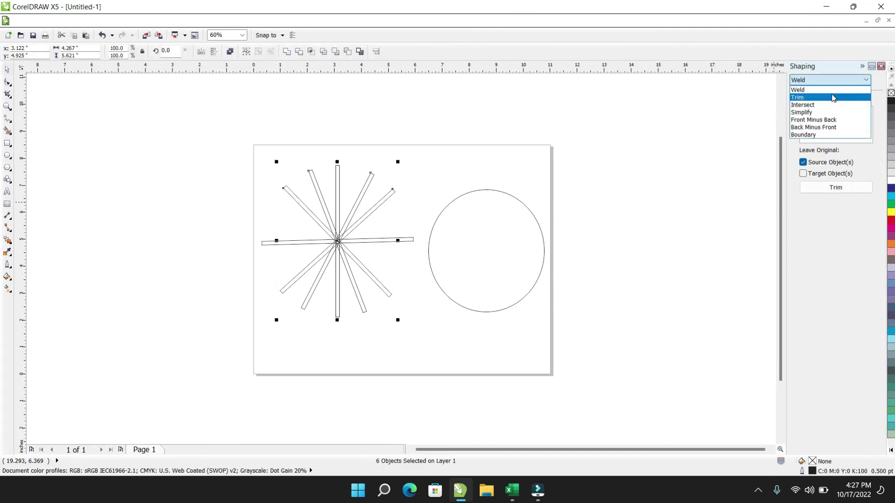
click(830, 87)
click(837, 188)
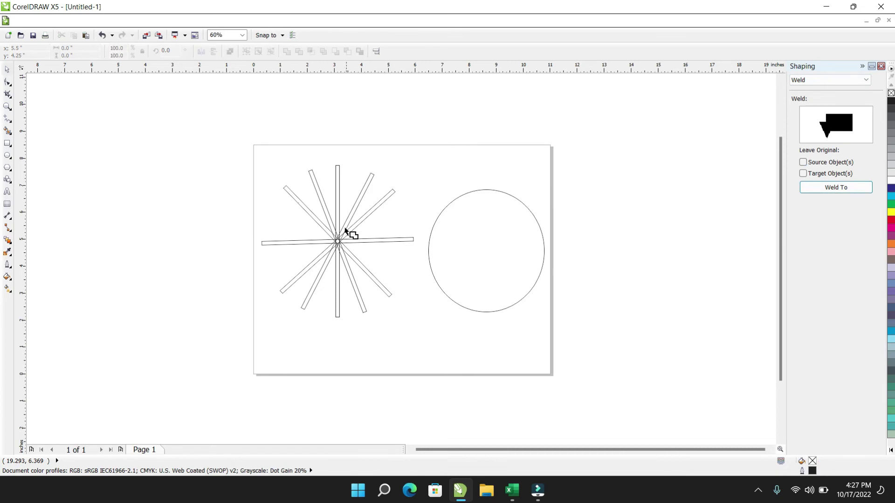
click(522, 162)
Step: Delete the unwelded near-horizontal bar and move the welded star slightly to the right
click(391, 237)
drag(391, 248, 400, 353)
key(Delete)
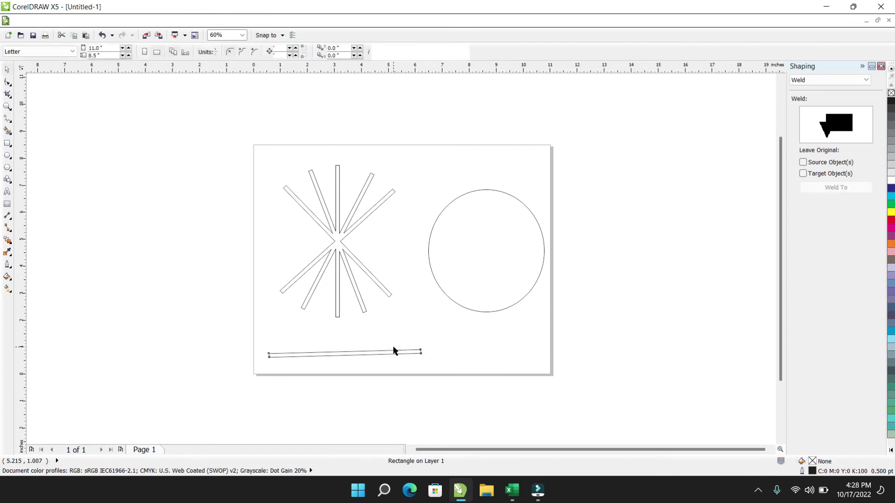
drag(332, 245, 351, 242)
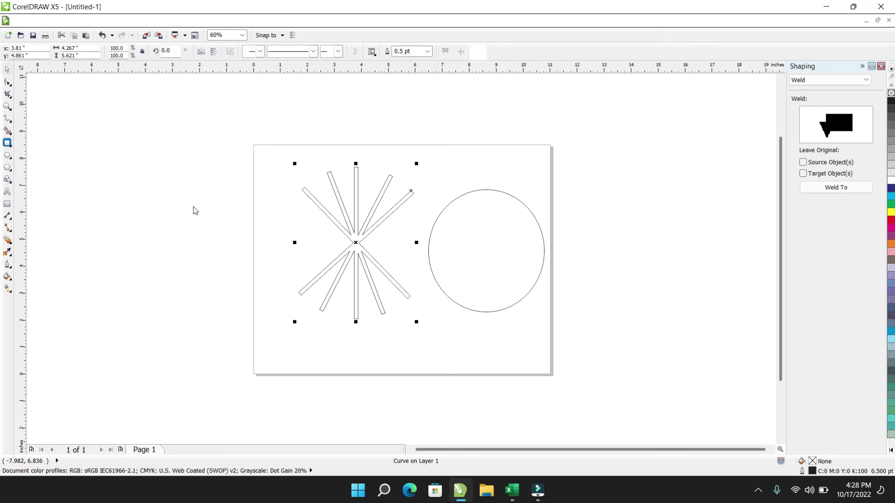
Step: Draw a thin horizontal rectangle about 4.72 by 0.16 inches across the star's middle
key(F6)
drag(291, 230, 390, 242)
click(92, 152)
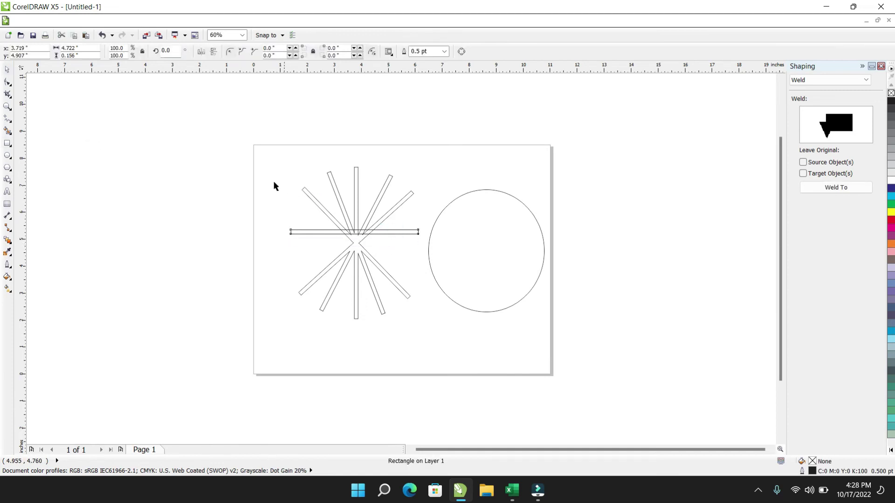
Step: Weld the new horizontal bar to the star
drag(277, 163, 424, 324)
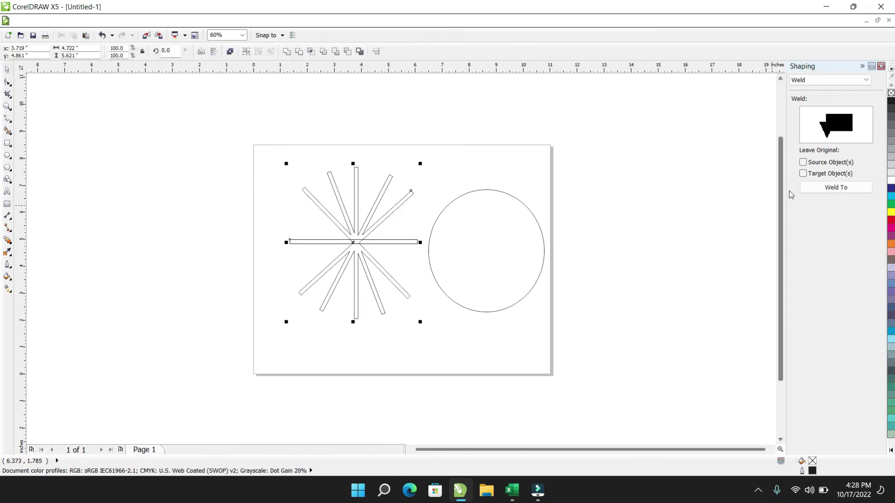
click(839, 187)
click(356, 235)
click(414, 230)
Step: Move the ellipse over the star so that it is centred on the crossing of the bars
drag(497, 251, 342, 221)
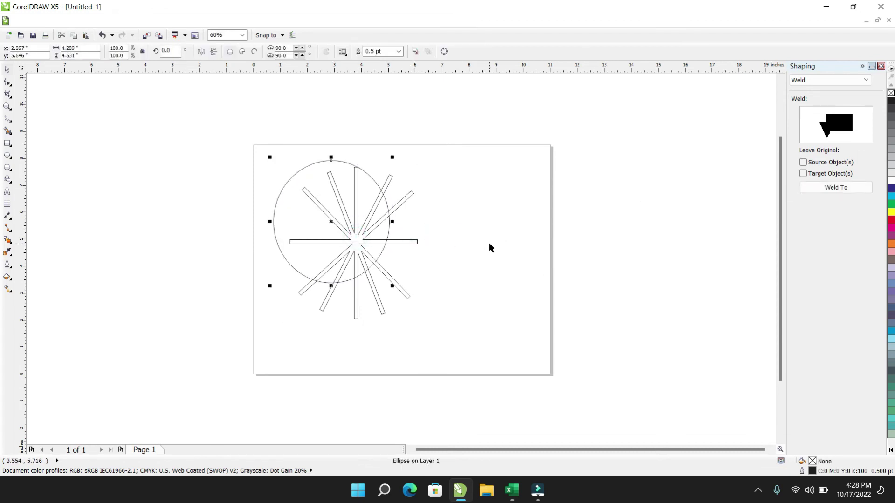
drag(291, 210, 314, 232)
click(130, 138)
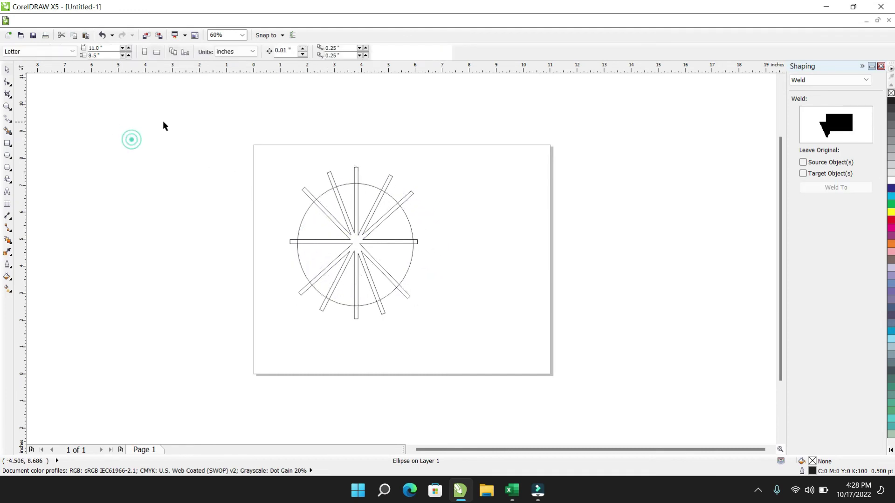
Step: Change the shaping operation to Trim and try to trim the ellipse with the star
click(353, 177)
click(820, 80)
click(811, 92)
click(835, 186)
click(368, 220)
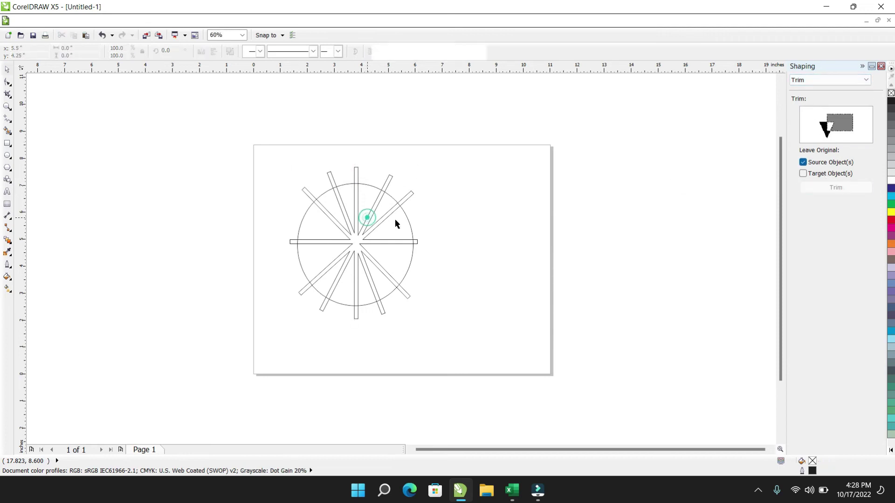
Step: Shift the star slightly up and left and trim the ellipse with it, keeping the source object
mouse_move(388, 179)
mouse_down()
mouse_move(479, 198)
mouse_move(370, 190)
mouse_move(375, 176)
mouse_up()
click(353, 168)
click(352, 167)
click(832, 188)
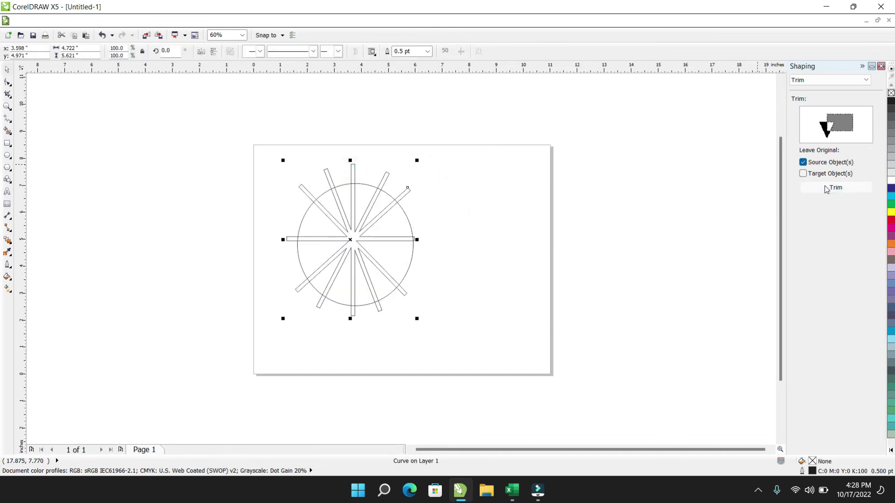
click(386, 223)
Step: Move the star off the page beside its right edge and break the trimmed ellipse apart into separate wedges
click(461, 202)
drag(353, 169, 629, 214)
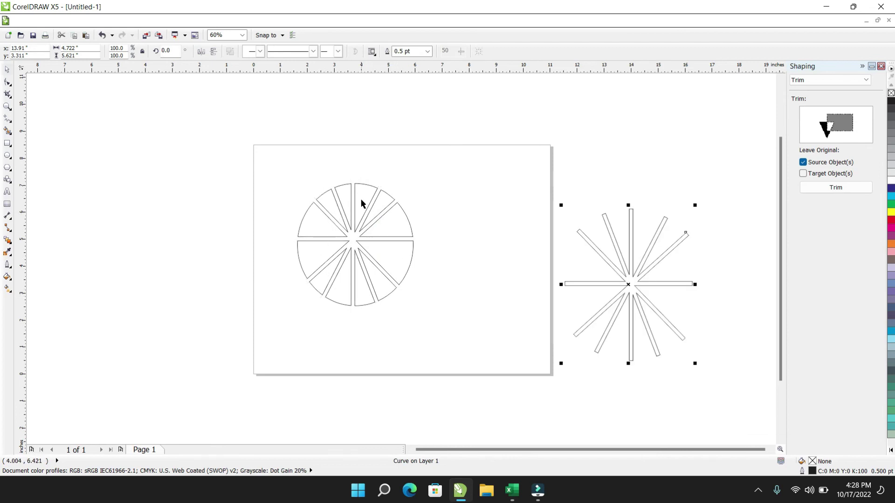
click(316, 212)
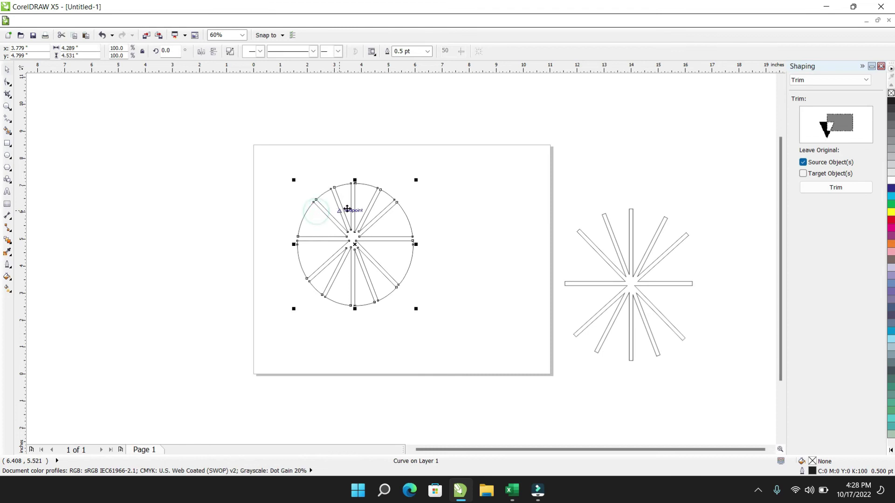
right_click(332, 217)
click(408, 244)
Step: Fill the left wedge just above the horizontal gap with the Islands in the stream texture from Samples 6
click(317, 236)
click(7, 276)
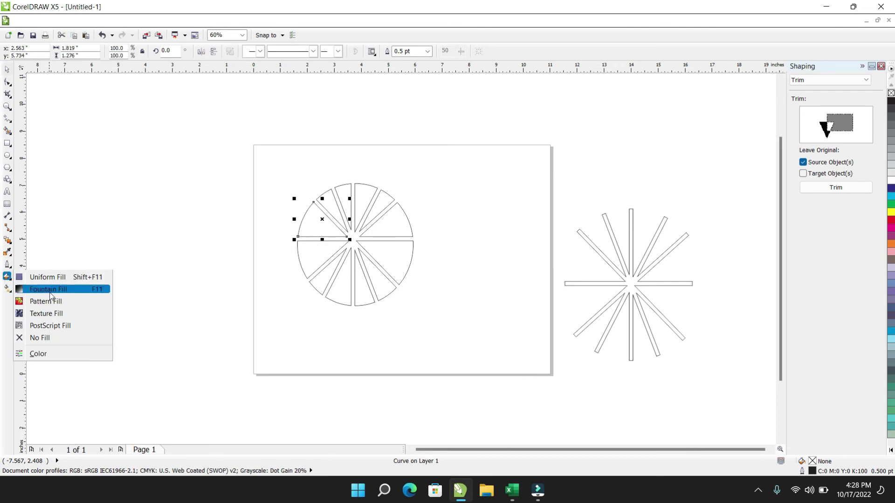
click(51, 313)
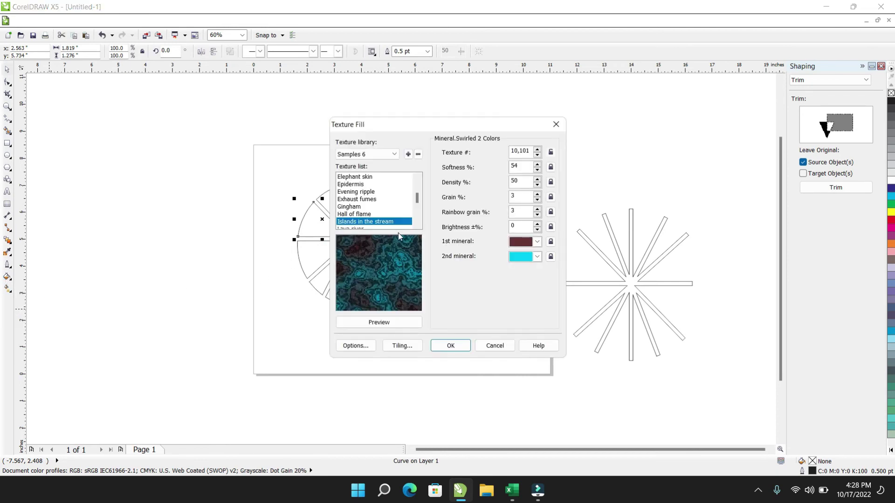
click(446, 347)
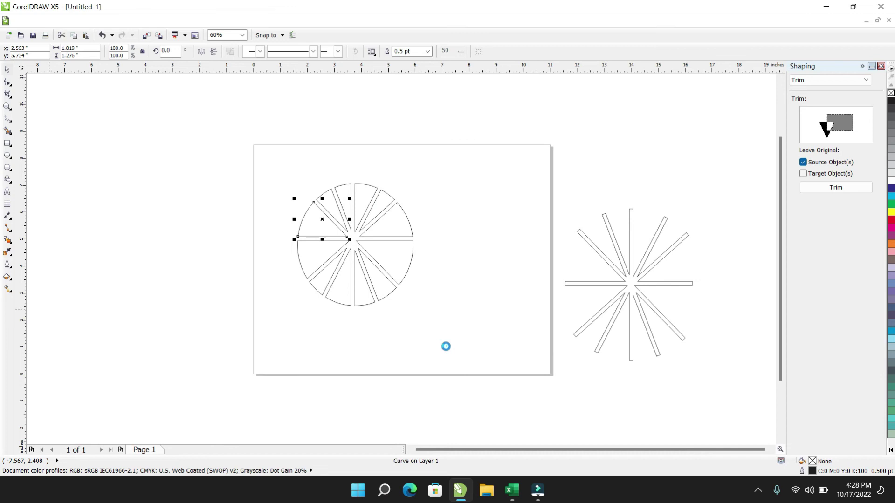
Step: Fill the left wedge just below the horizontal gap with the Gingham texture from Samples 6
click(331, 262)
click(320, 249)
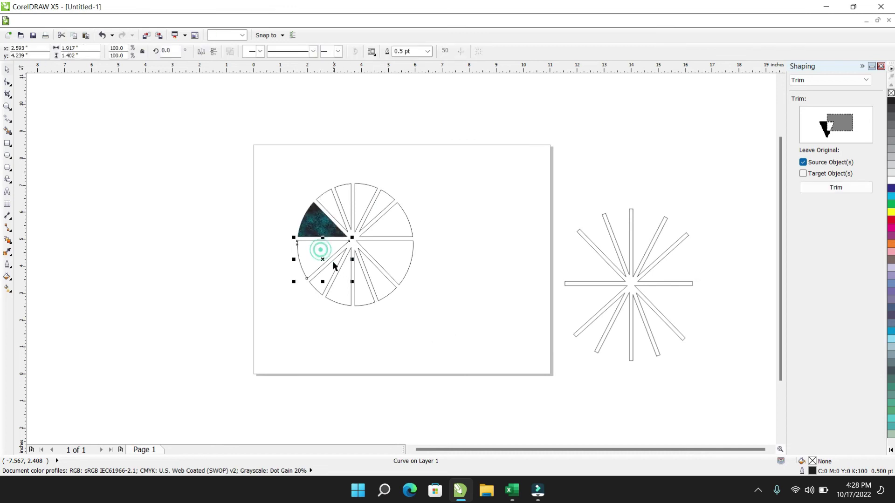
click(7, 277)
click(51, 314)
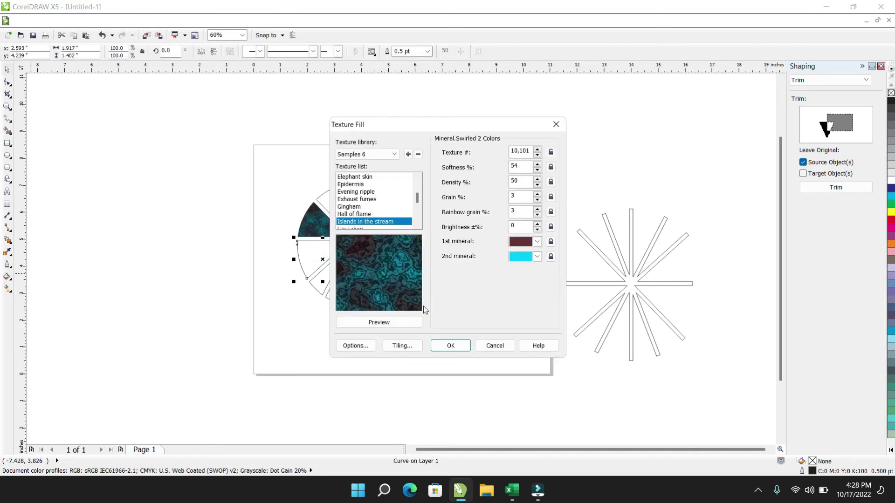
click(381, 207)
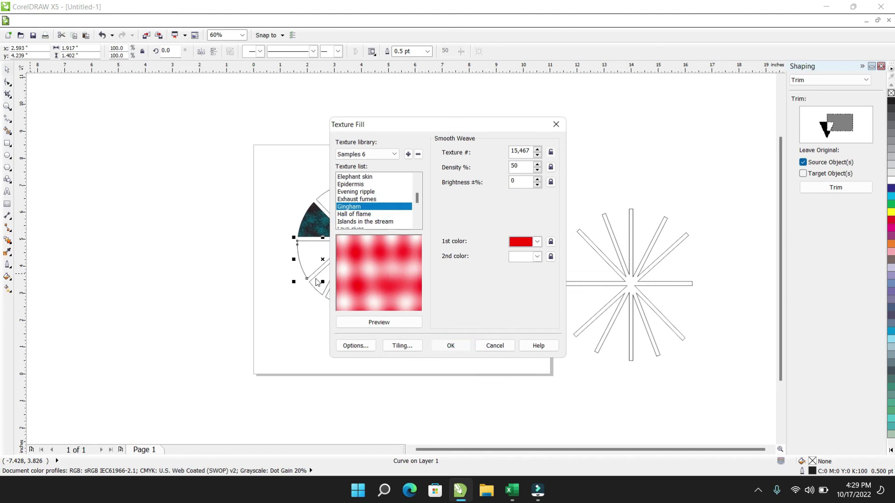
click(450, 347)
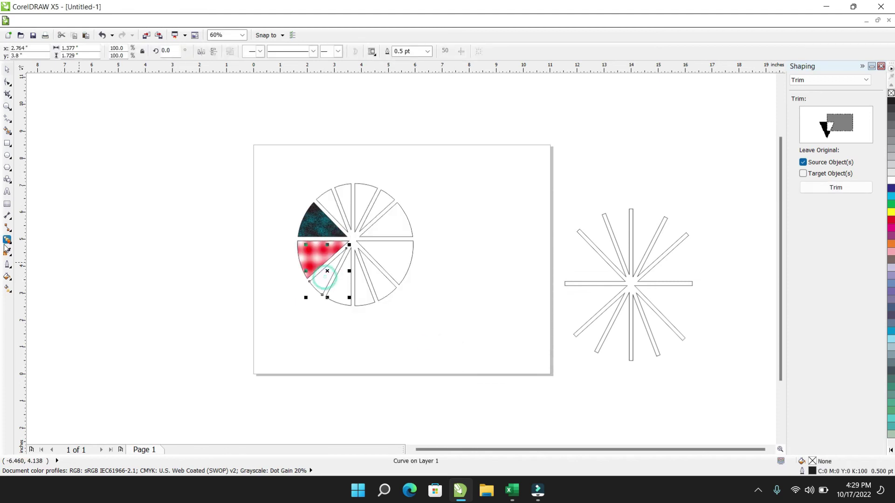
Step: Fill the lower-left wedge next to the gingham wedge with the Epidermis texture from Samples 6
click(7, 276)
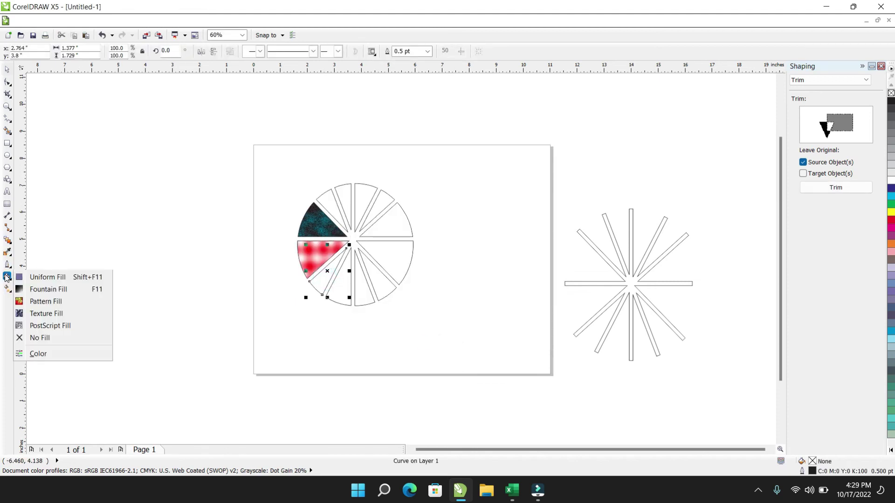
click(64, 313)
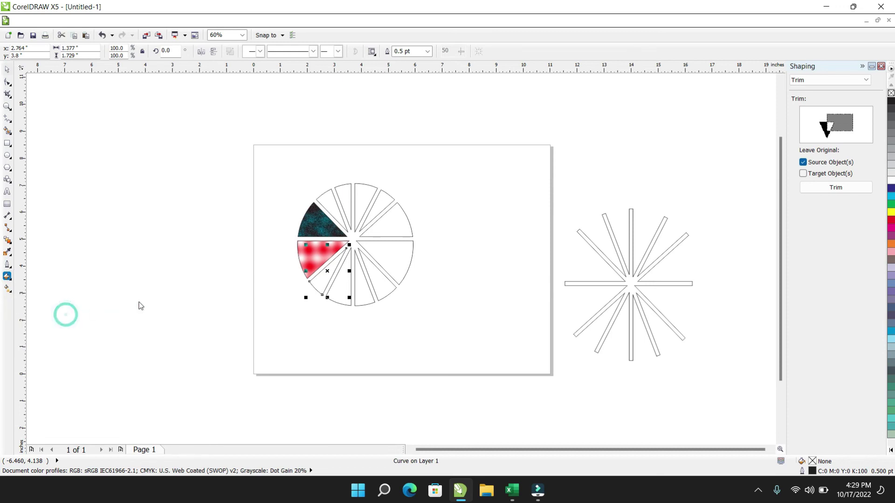
click(372, 208)
click(373, 199)
click(460, 345)
click(448, 345)
Step: Fill the lower wedge just left of the vertical gap with the Eclipse of the sun texture from Samples 6
click(343, 294)
click(7, 275)
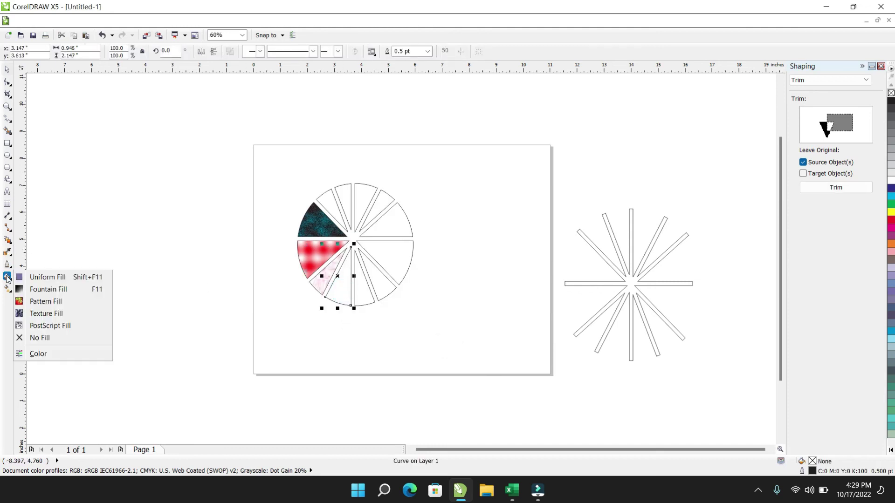
click(56, 314)
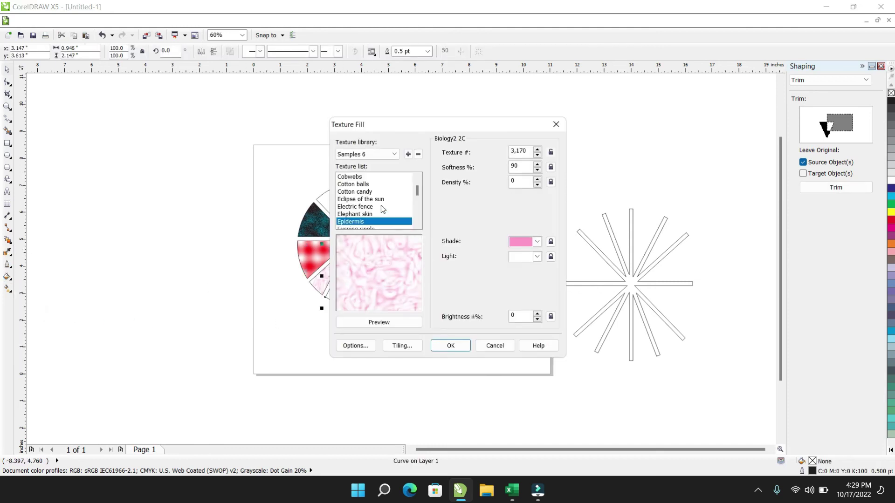
click(373, 199)
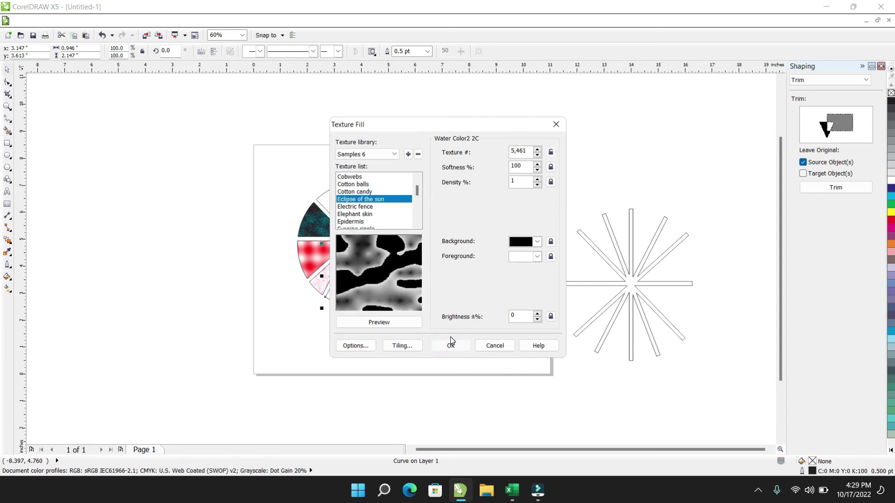
click(451, 341)
Step: Fill the lower wedge just right of the vertical gap with the Cotton balls texture from Samples 6
click(389, 298)
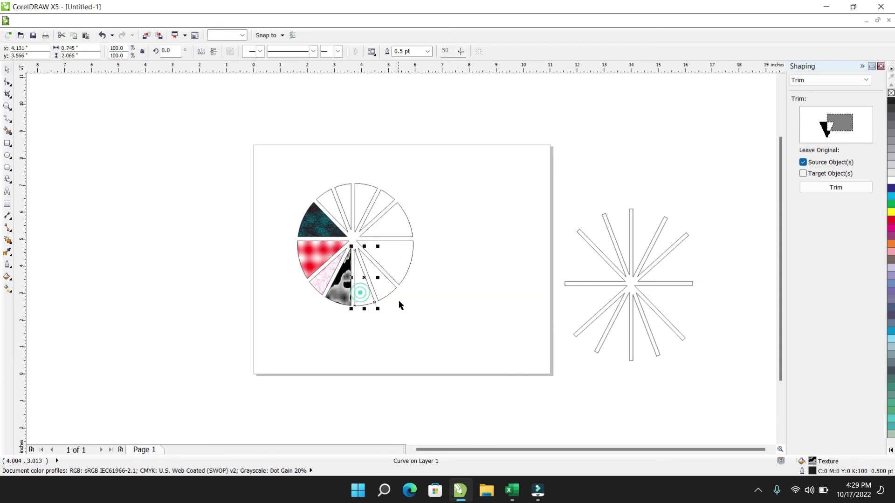
click(6, 275)
click(51, 314)
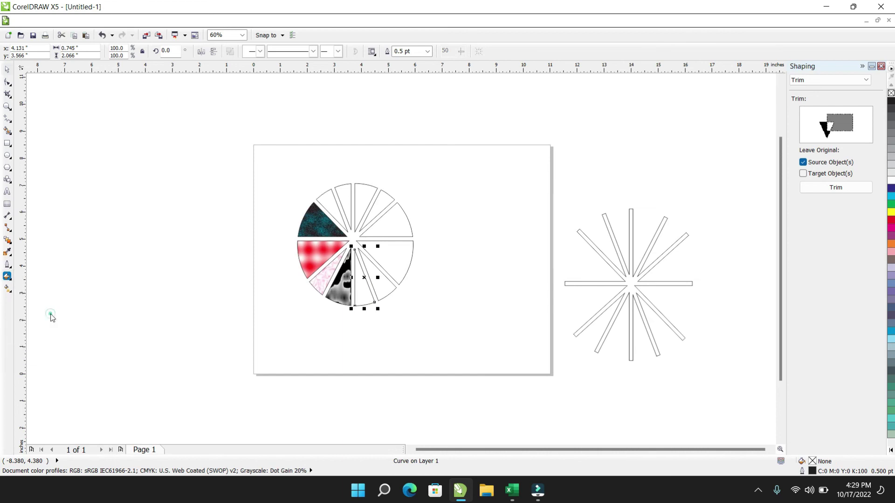
click(373, 199)
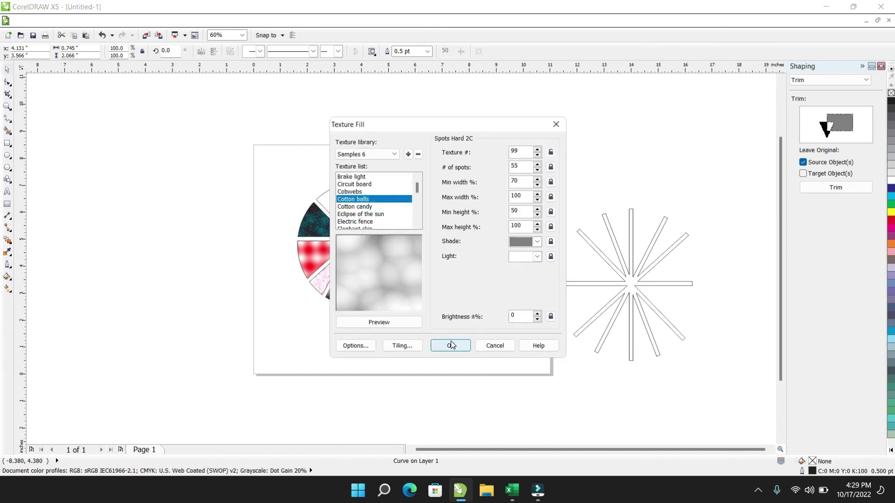
click(452, 346)
Step: Fill the middle wedge of the lower-right quarter with the Brake light texture from Samples 6
click(415, 310)
click(382, 279)
click(8, 277)
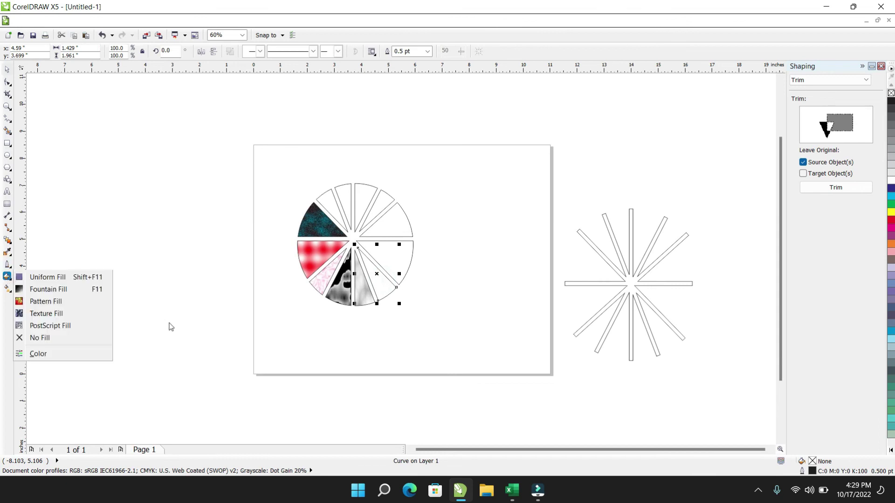
click(74, 318)
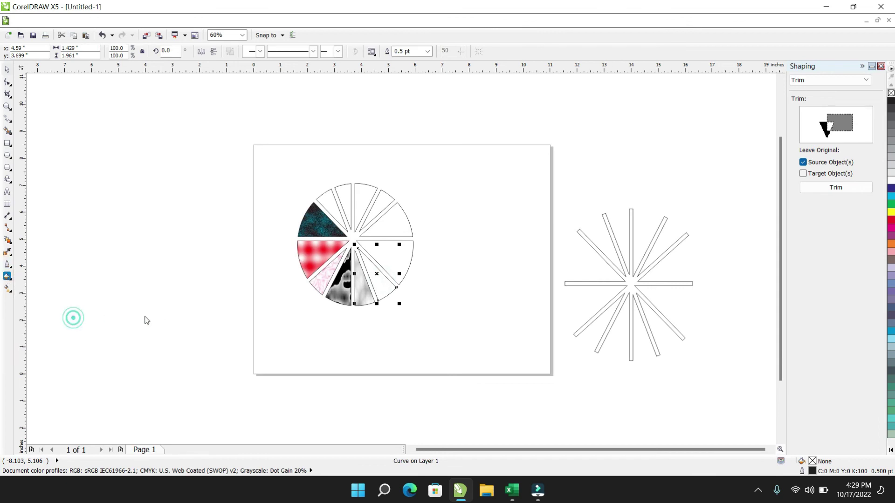
click(376, 178)
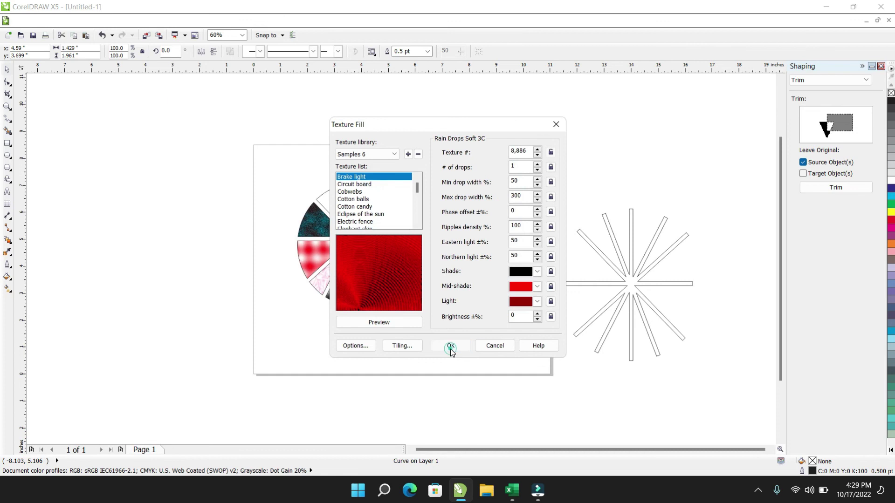
click(451, 345)
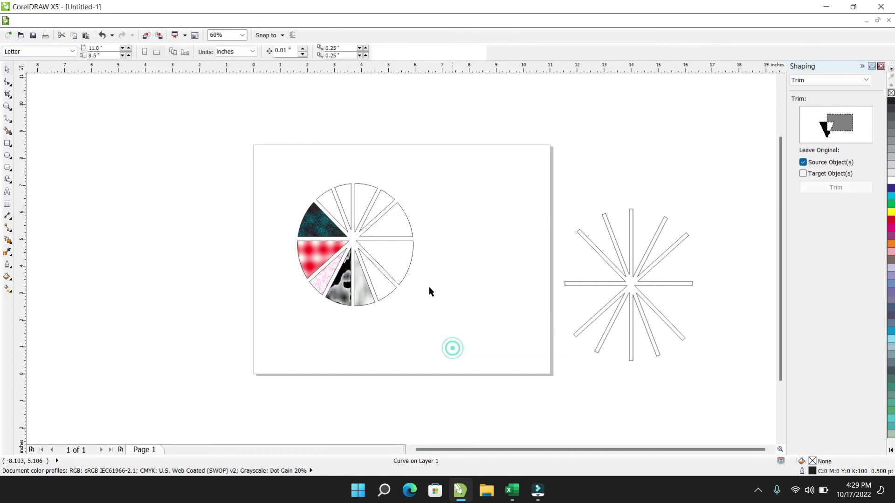
Step: Fill the right wedge just below the horizontal gap with the Cobwebs texture from Samples 6
click(391, 262)
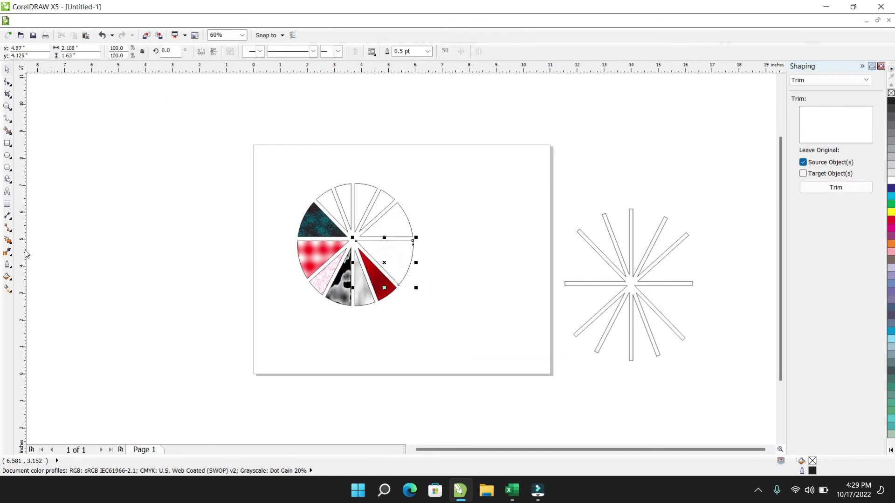
click(8, 277)
click(55, 313)
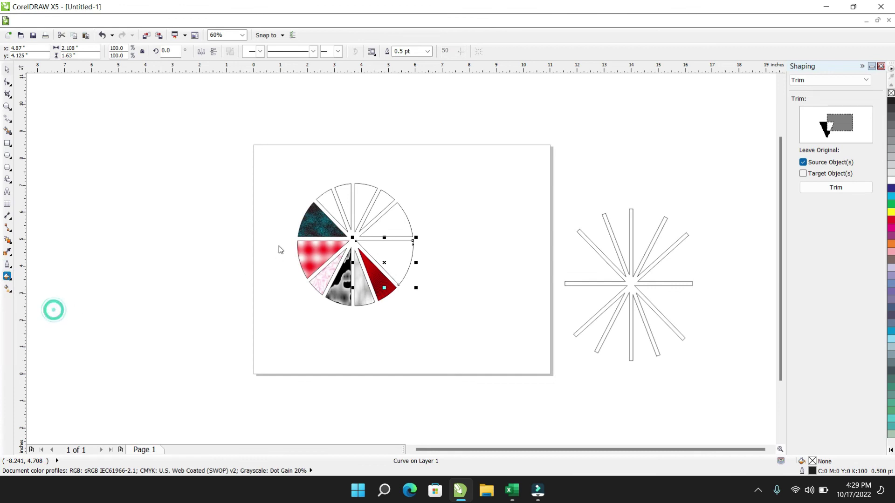
key(Down)
key(Down)
click(450, 344)
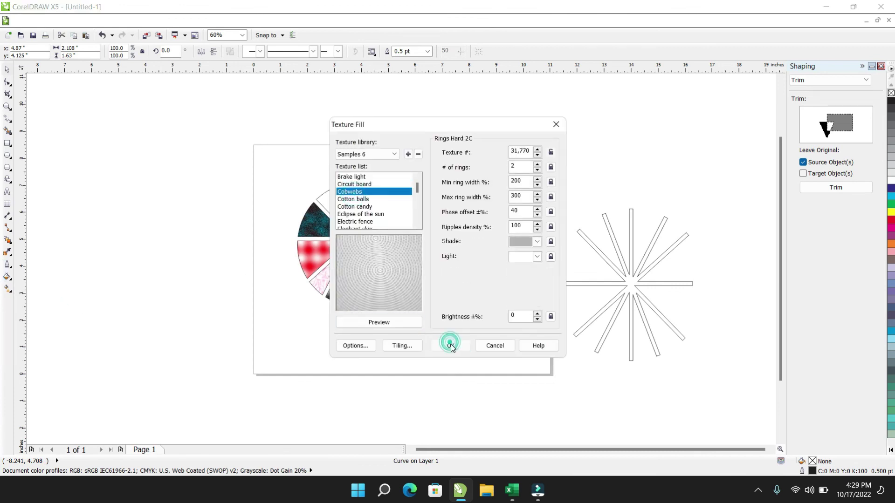
Step: Fill the right wedge just above the horizontal gap with the Waterfall texture from Samples 6
click(398, 232)
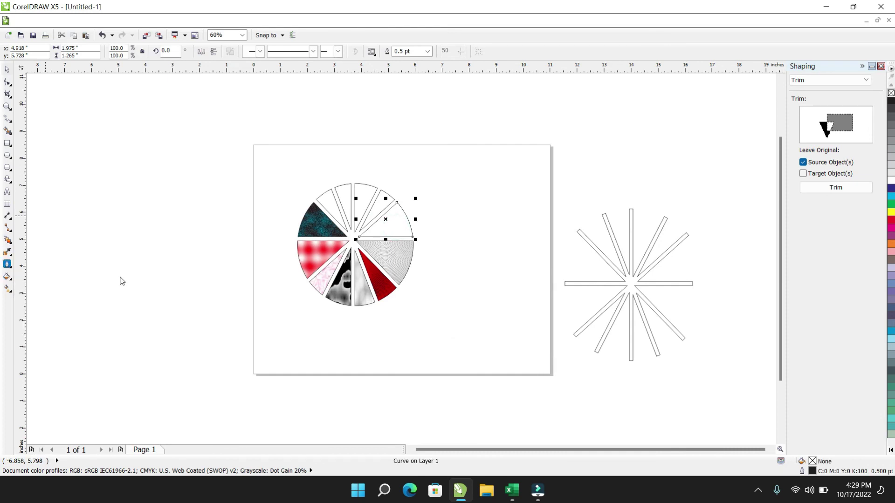
click(7, 264)
click(7, 289)
click(7, 276)
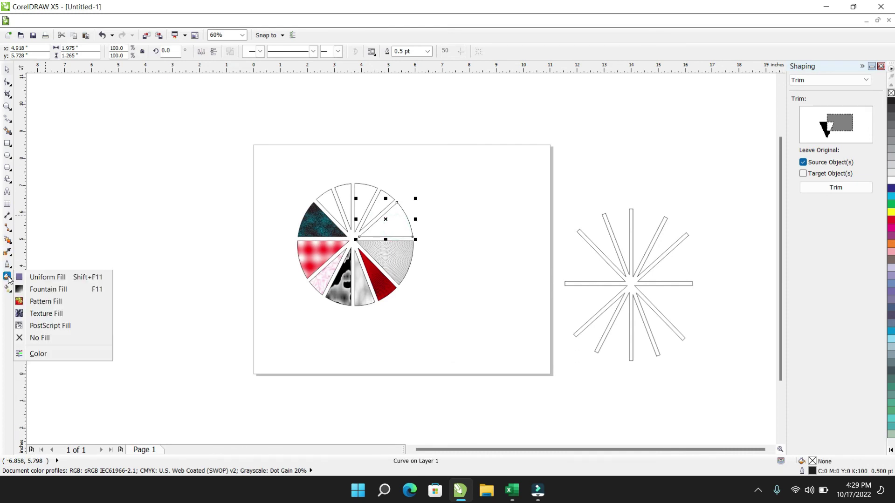
click(49, 313)
scroll(405, 223, down, 2)
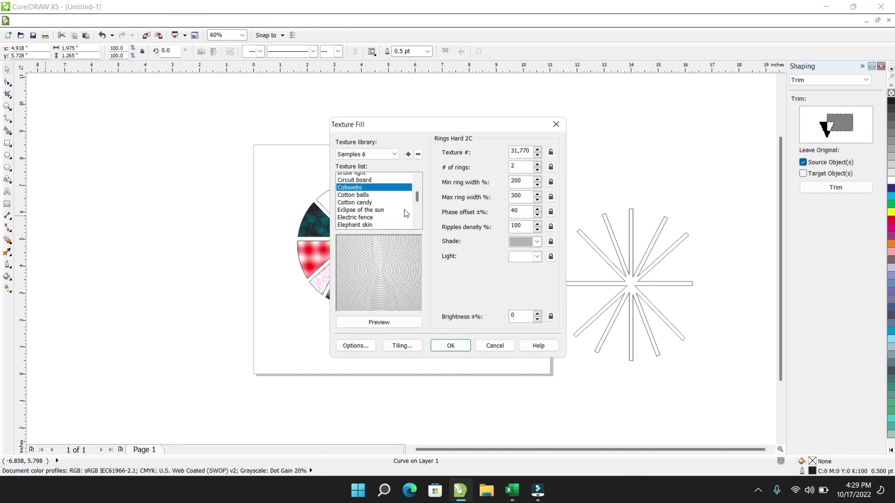
click(391, 214)
click(381, 223)
scroll(378, 215, down, 5)
click(375, 214)
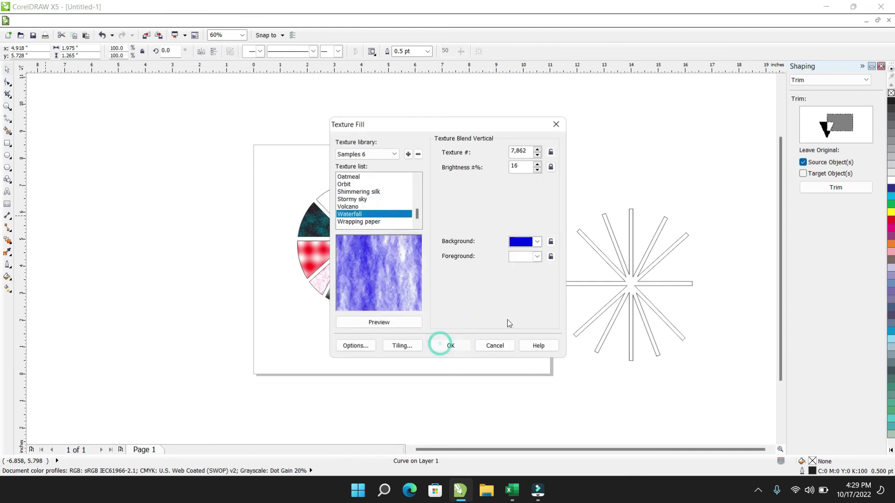
click(451, 350)
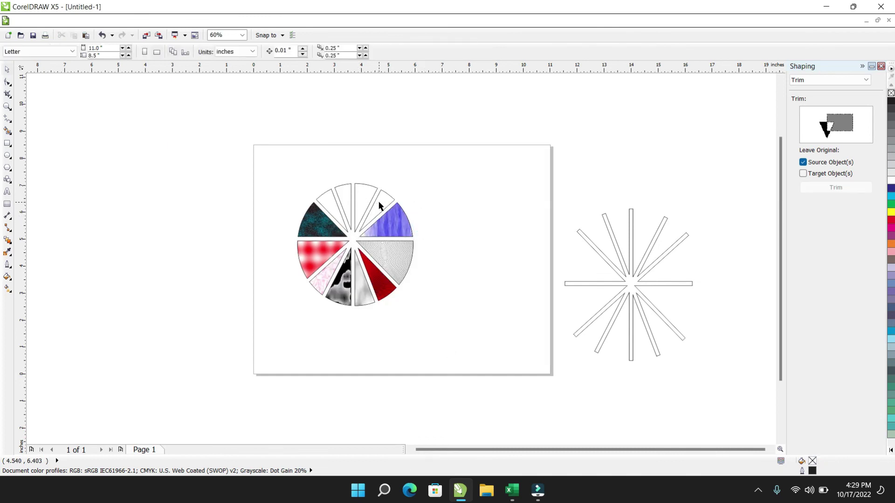
Step: Fill the middle wedge of the upper-right quarter with the Wrapping paper texture from Samples 6
click(8, 278)
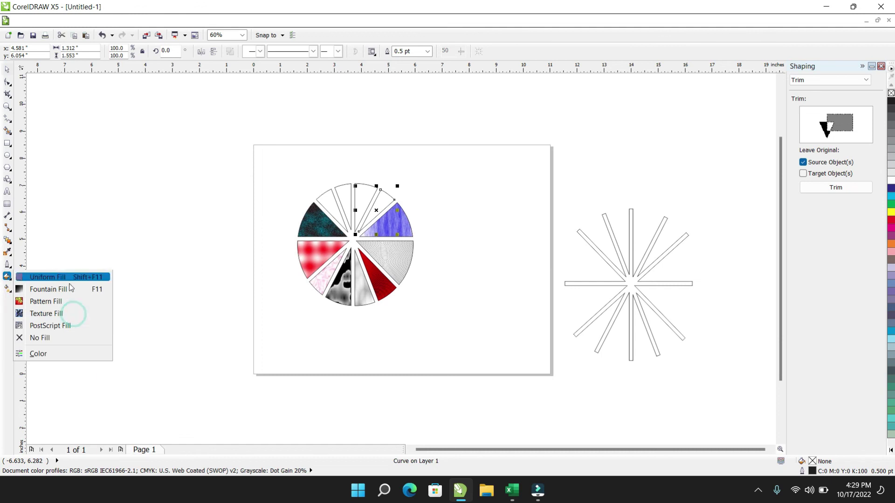
click(69, 312)
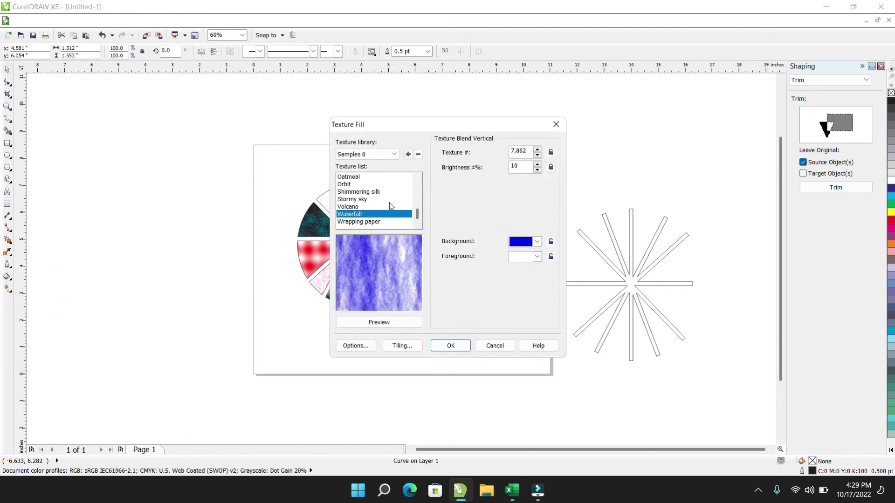
click(385, 222)
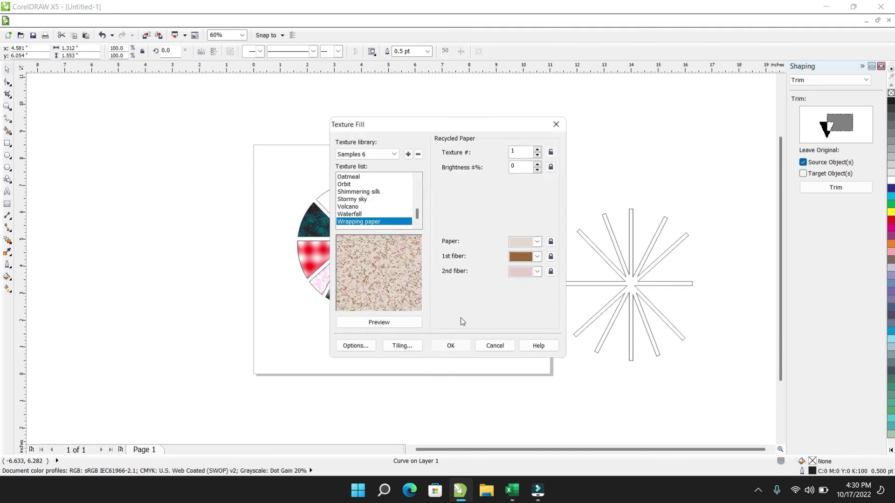
click(452, 347)
Step: Fill the upper wedge just right of the vertical gap with the Shimmering silk texture from Samples 6
click(354, 202)
click(354, 202)
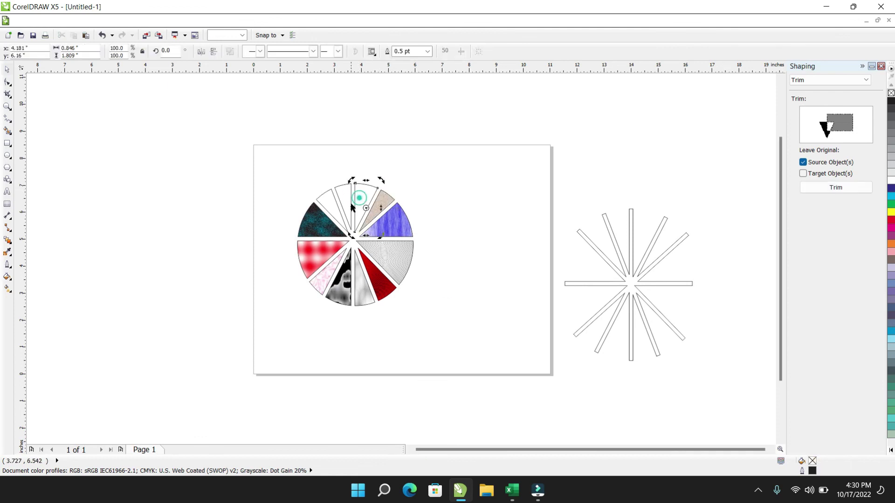
click(7, 278)
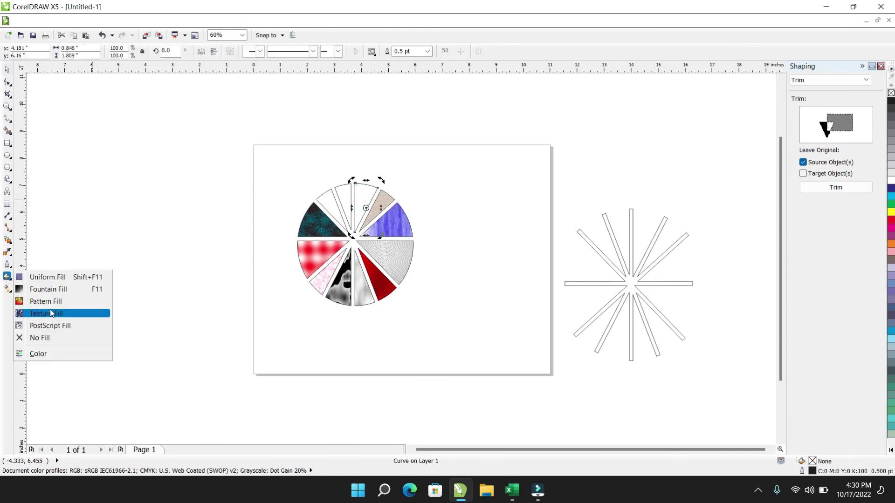
click(57, 313)
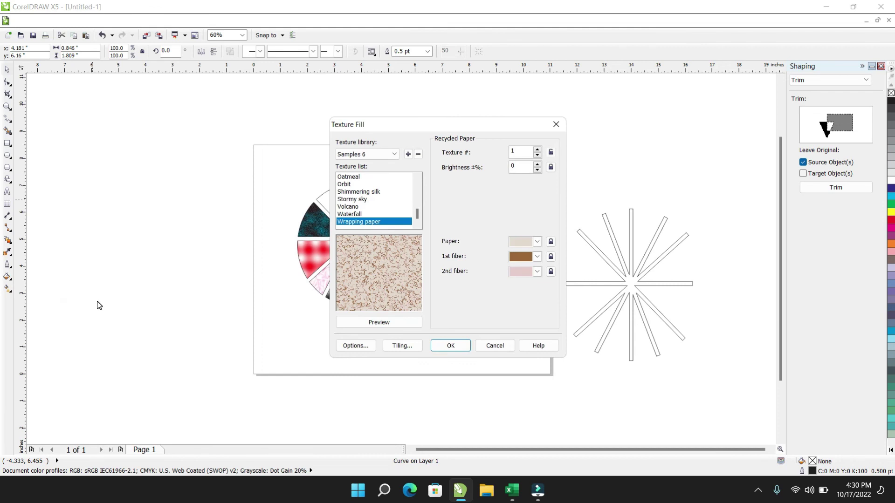
click(359, 192)
click(440, 347)
Step: Fill the upper wedge just left of the vertical gap with the Nail pops texture from Samples 6
click(333, 196)
click(7, 276)
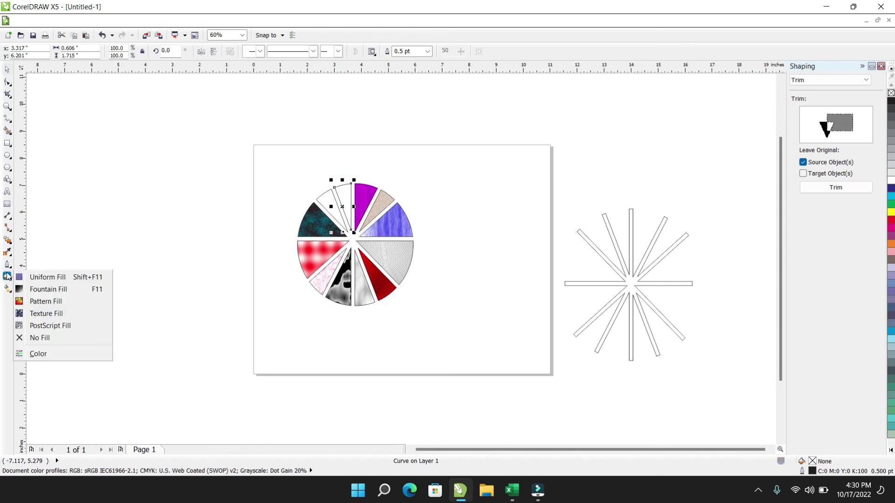
click(62, 314)
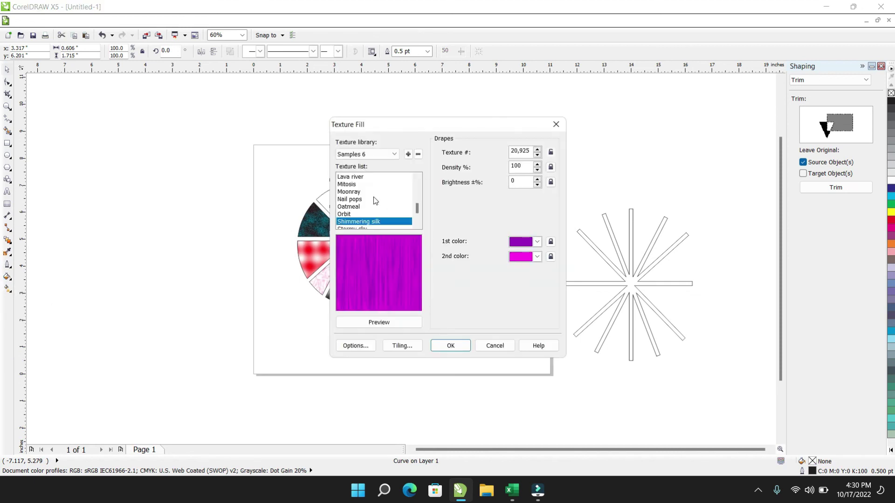
click(373, 197)
click(451, 346)
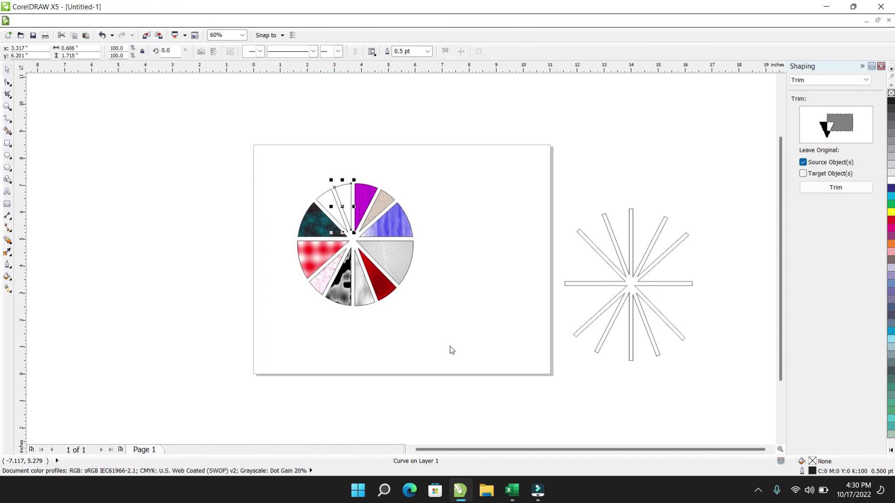
Step: Fill the last empty wedge, in the middle of the upper-left quarter, with the Lava river texture and deselect it
click(328, 205)
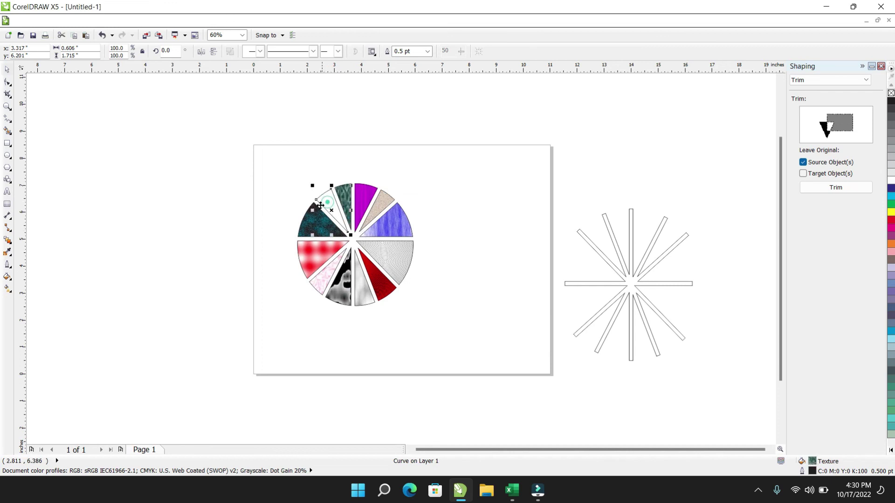
click(7, 276)
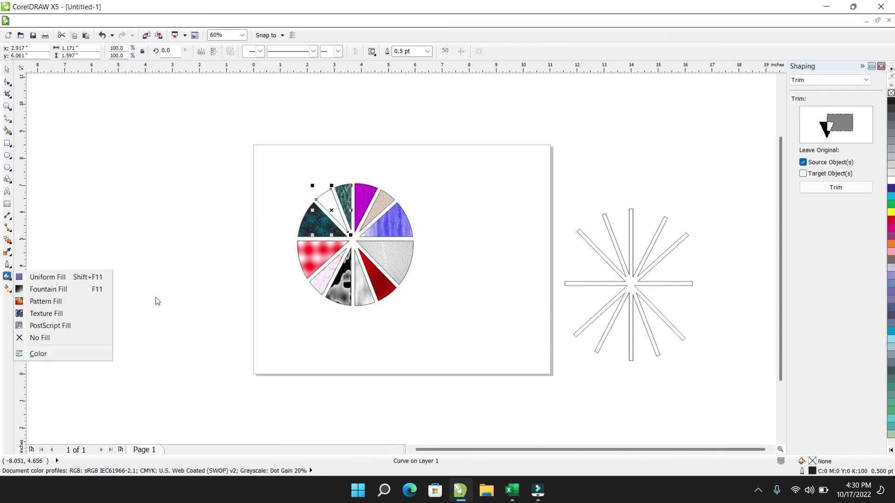
click(76, 318)
click(363, 199)
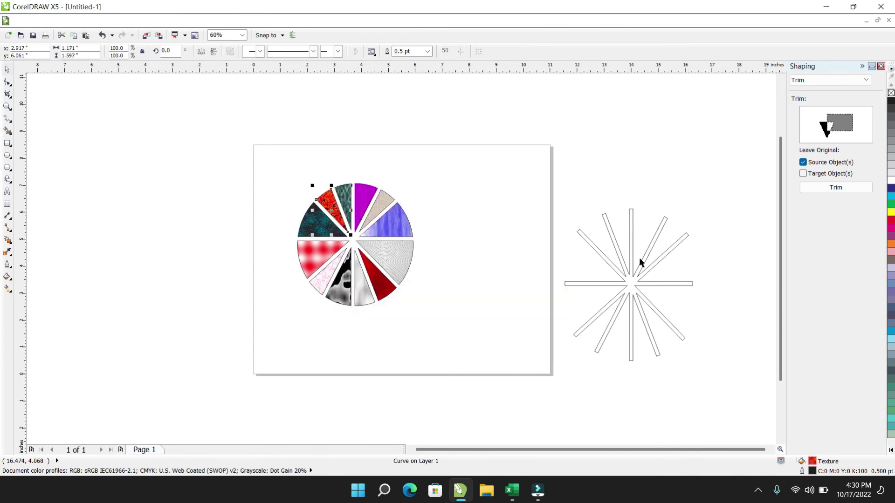
click(639, 257)
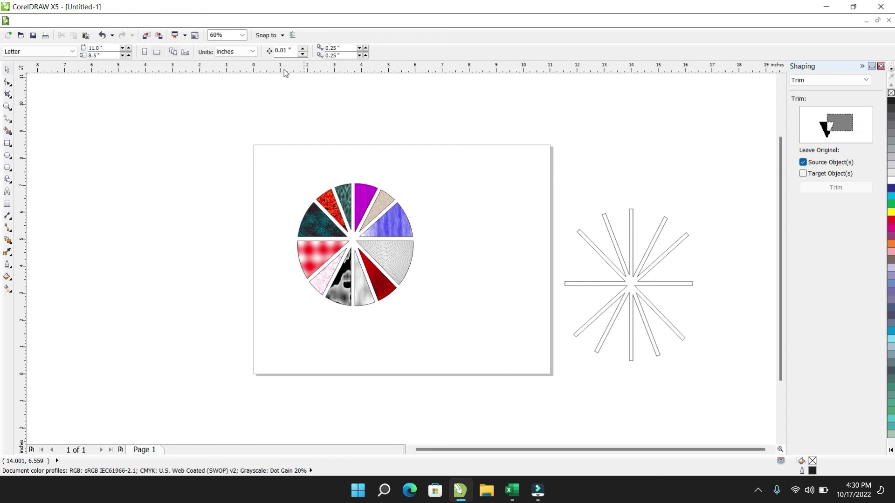
click(147, 34)
click(107, 121)
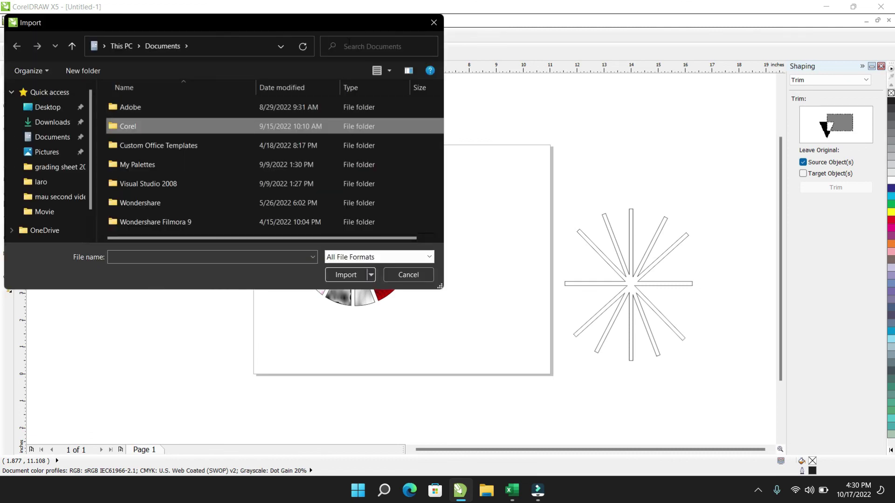
click(434, 23)
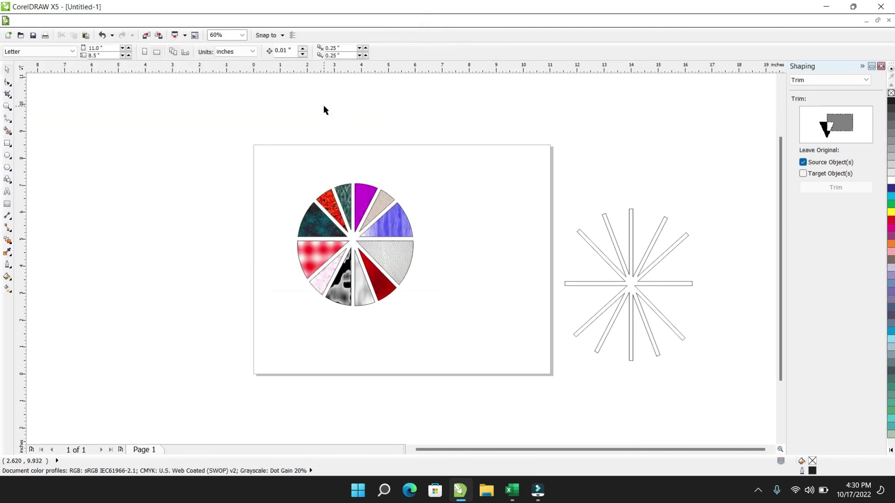
Step: Select all objects and start a new Letter document in landscape orientation, 11 by 8.5 inches
key(ctrl+a)
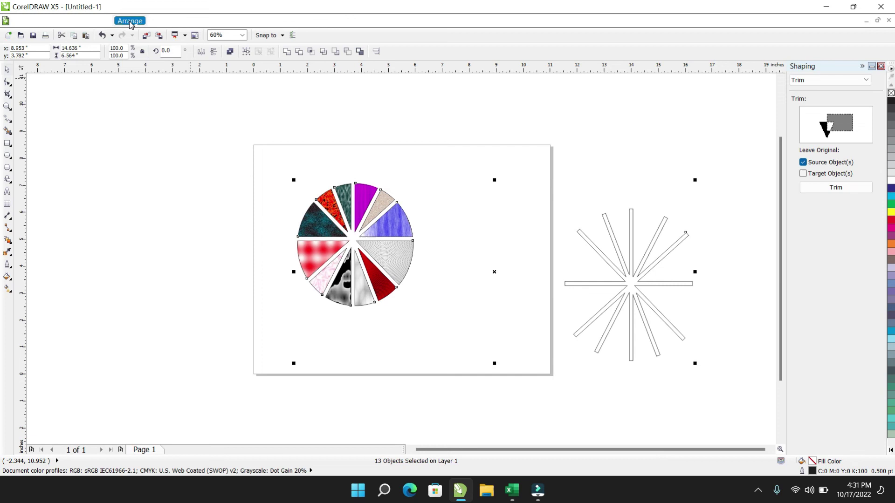
click(9, 35)
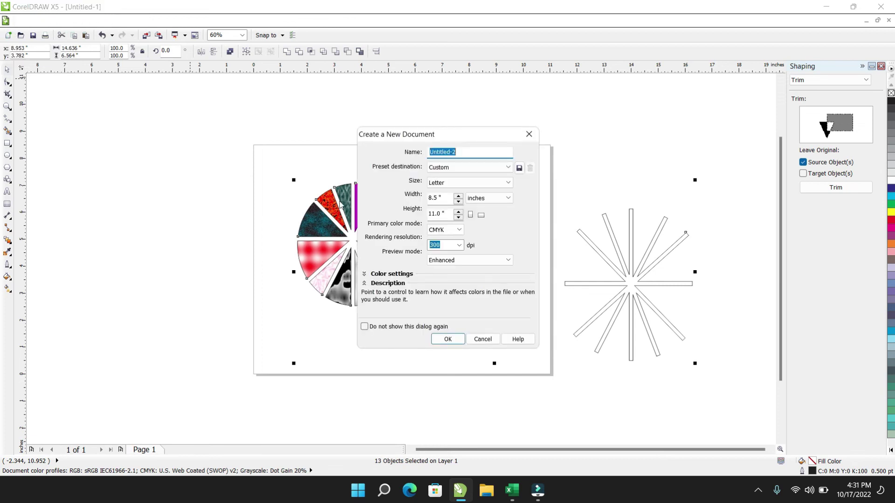
click(480, 214)
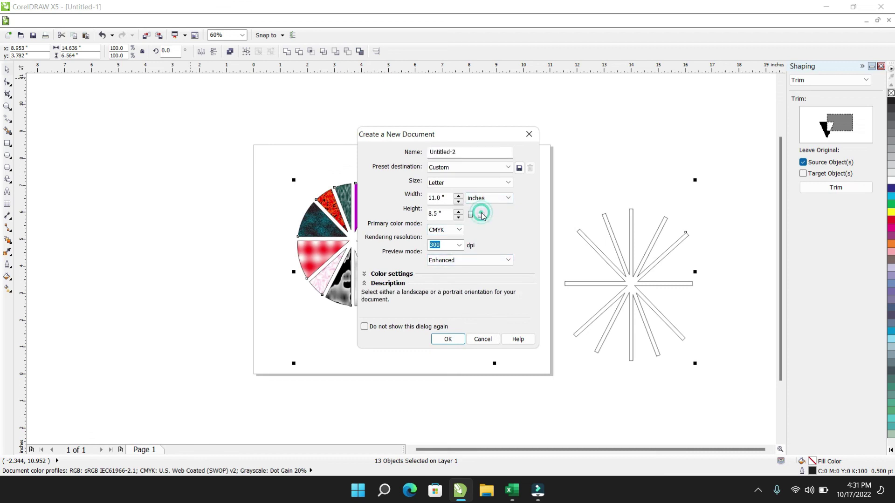